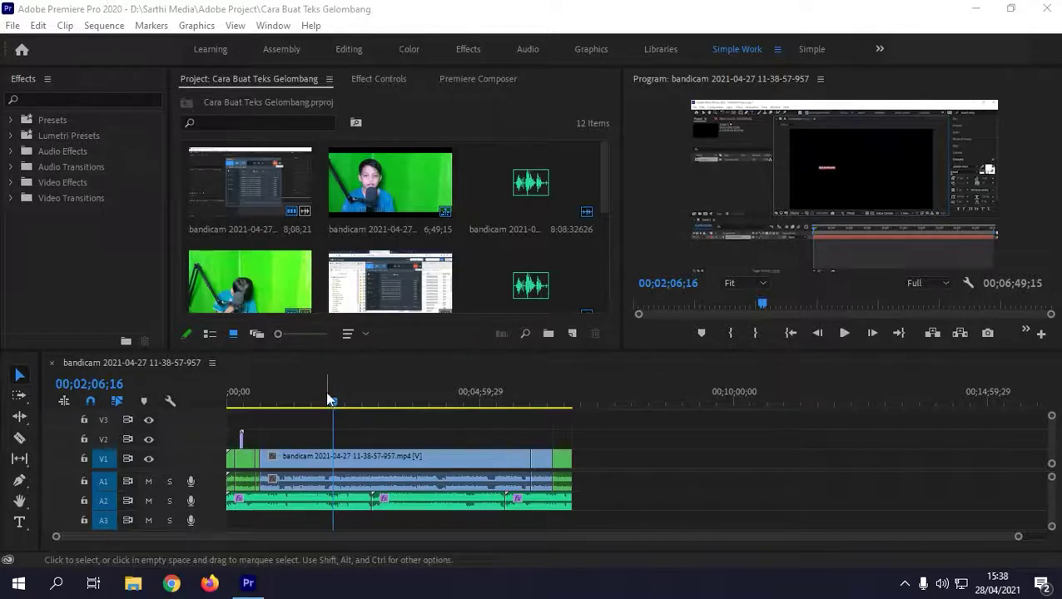
Move the playhead to 00;05;22;10 on the GELOMBANG title frame and open the File menu.
click(499, 397)
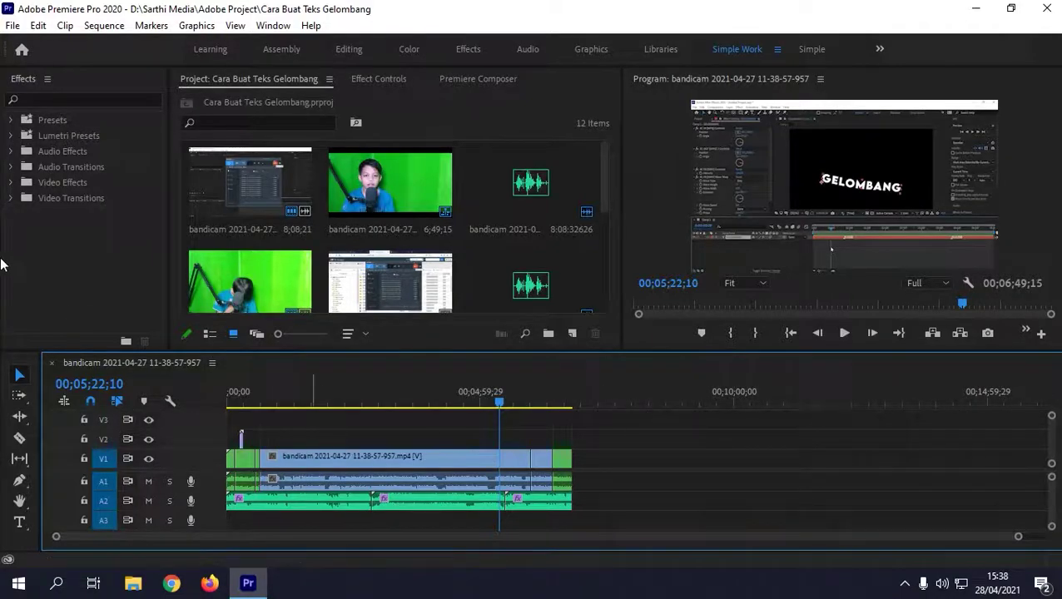
click(11, 25)
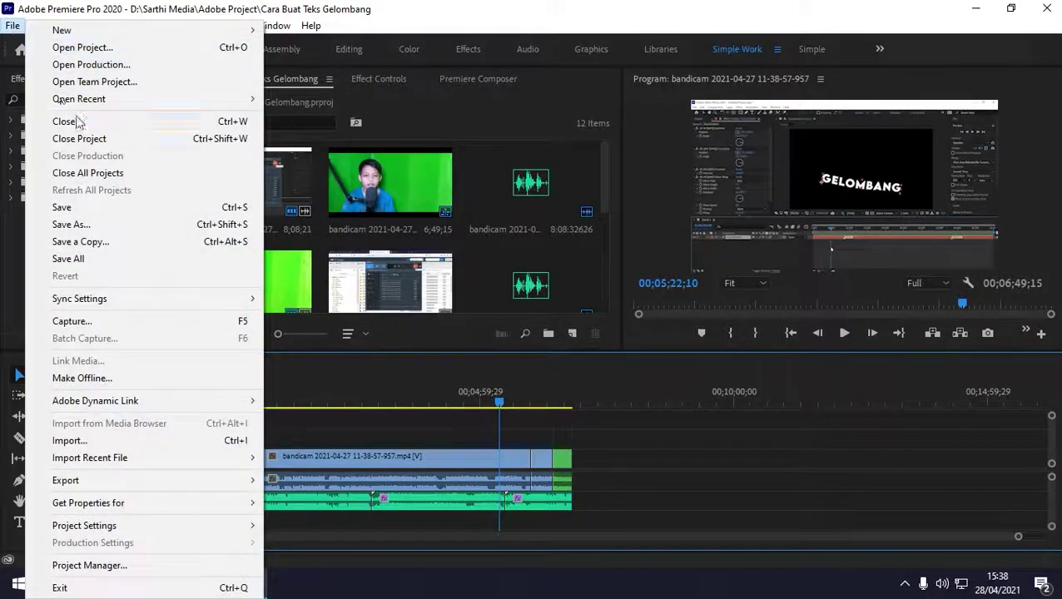
Open the Export Settings dialog through File > Export > Media.
mouse_move(219, 479)
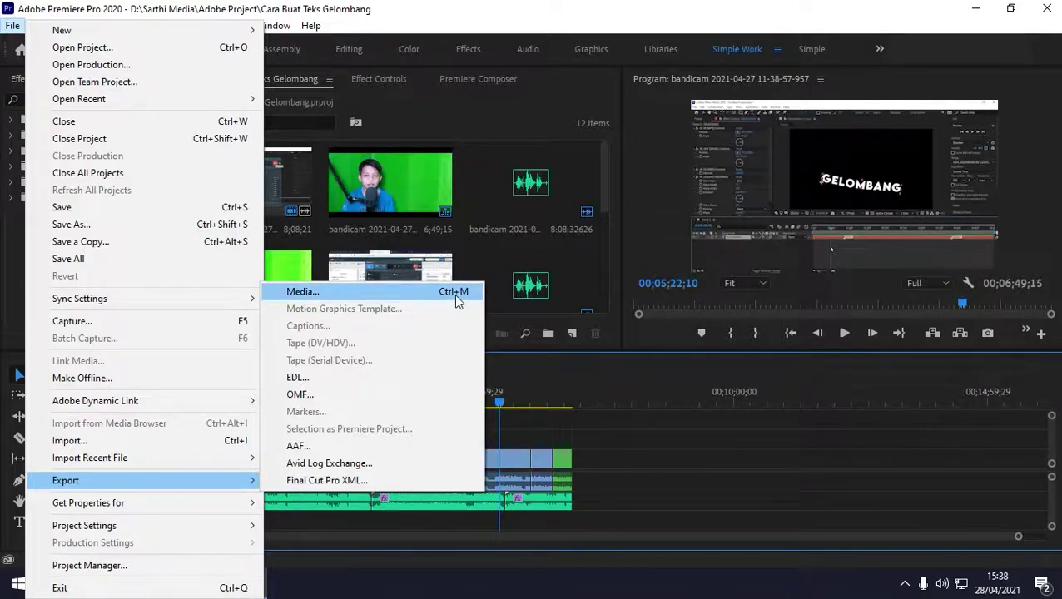
click(320, 295)
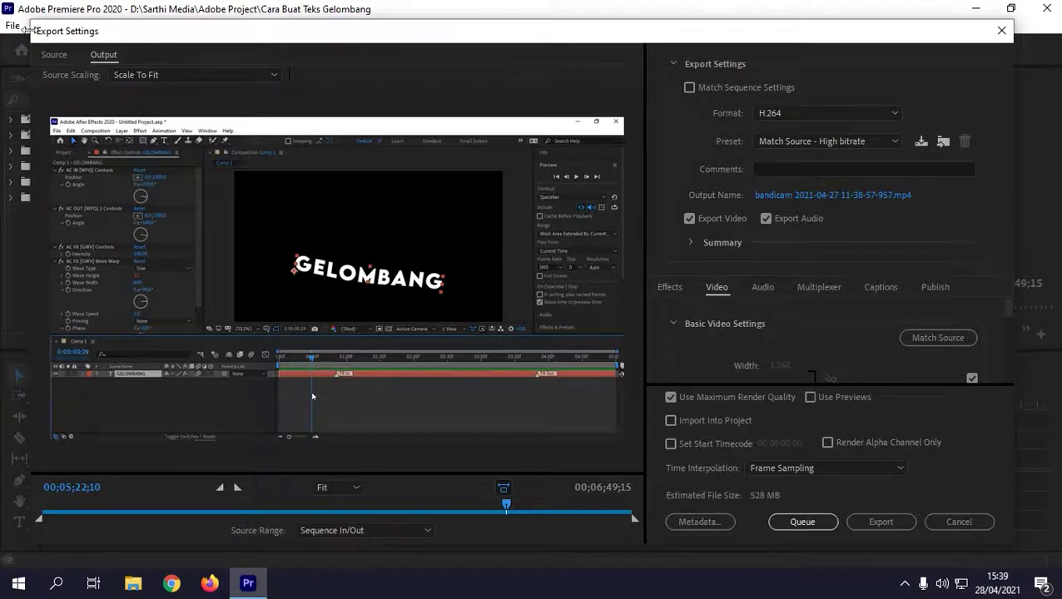
click(54, 55)
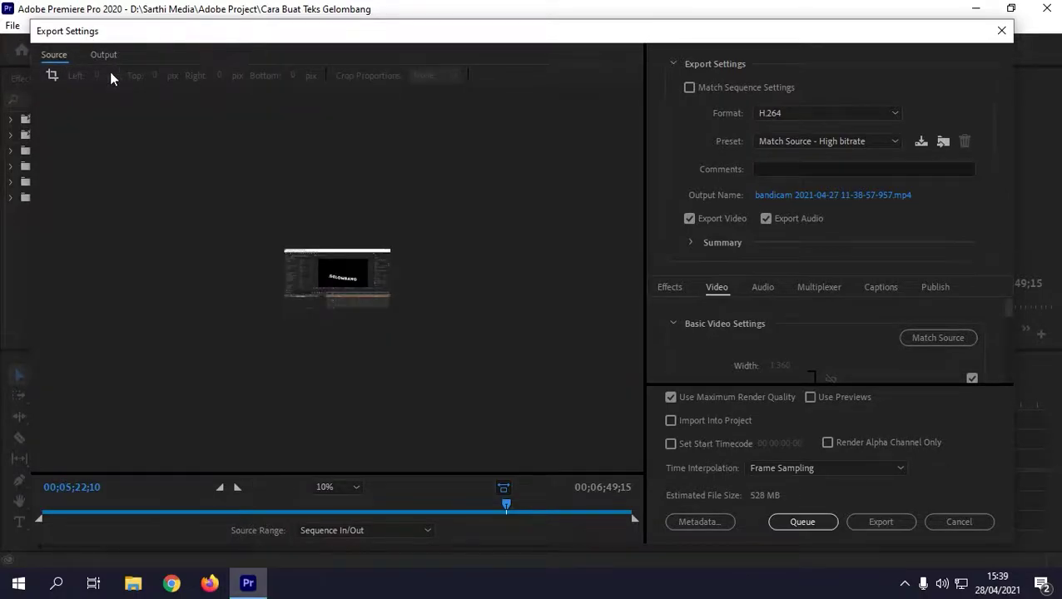
click(100, 57)
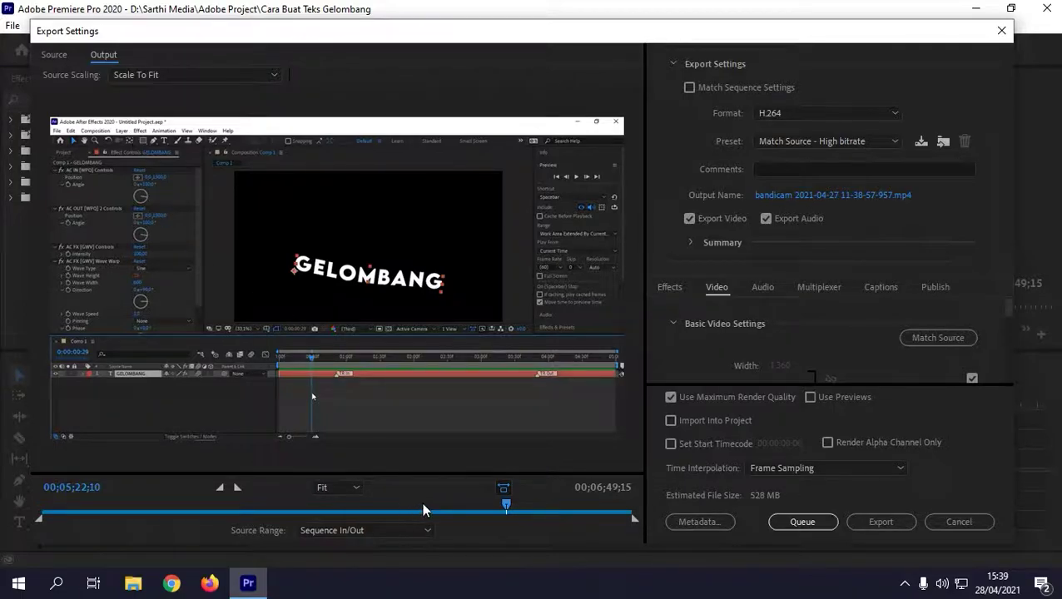
click(402, 532)
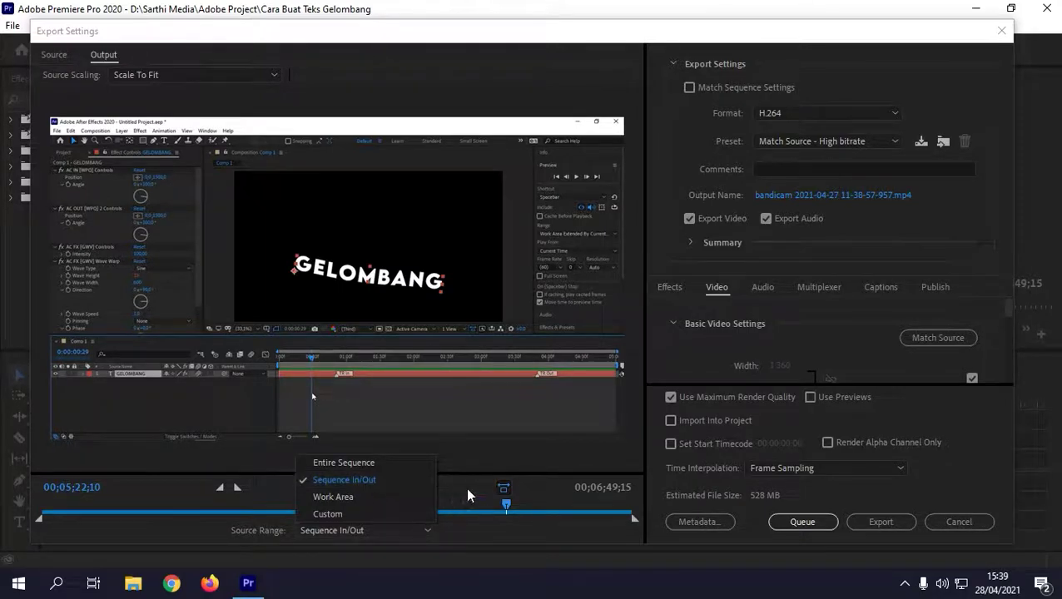
mouse_move(498, 510)
mouse_down()
mouse_move(628, 531)
mouse_move(385, 512)
mouse_up()
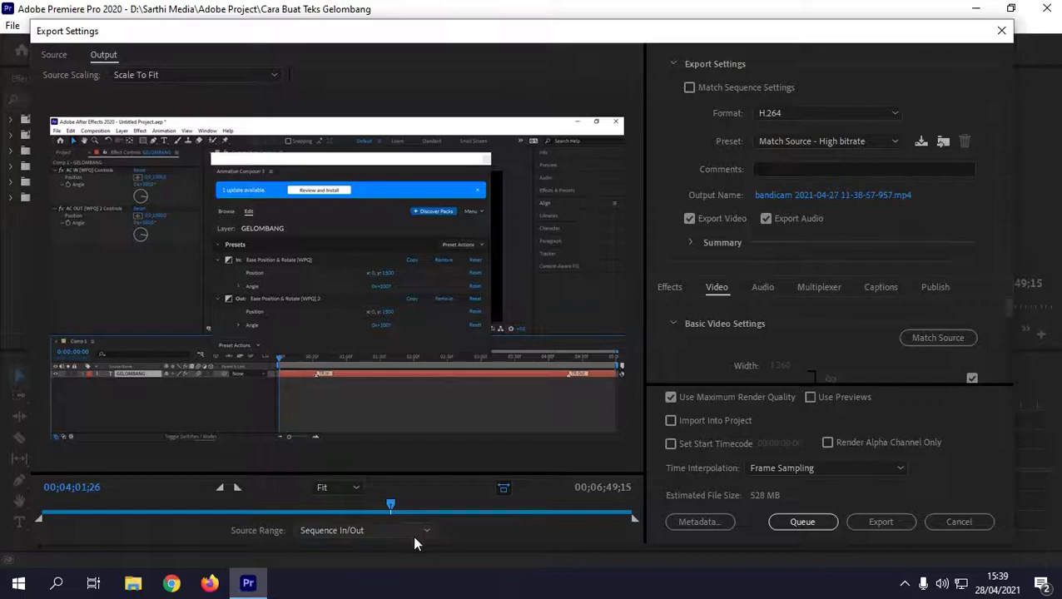
click(405, 529)
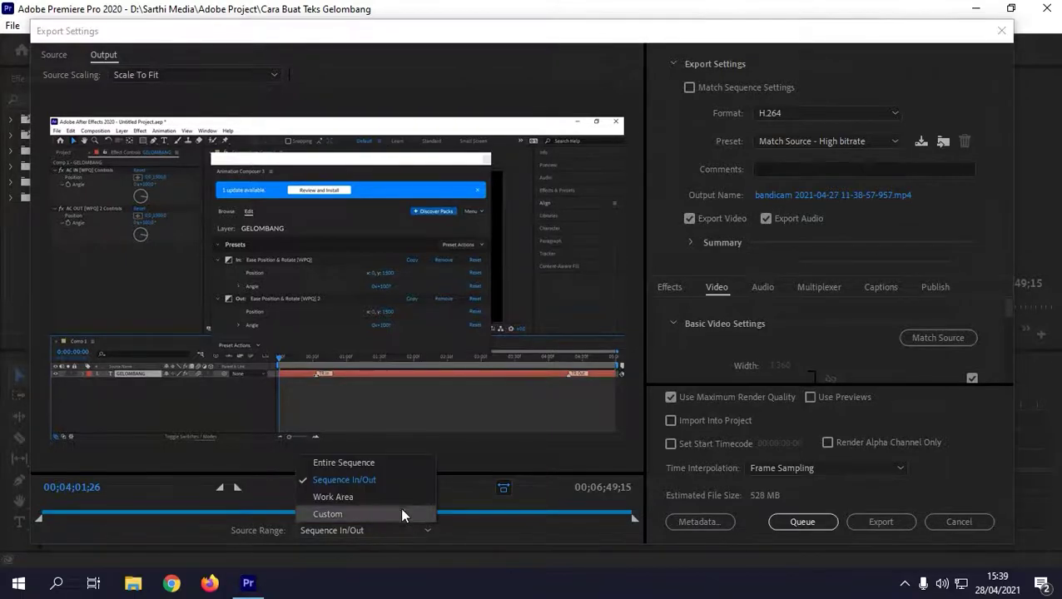
click(354, 512)
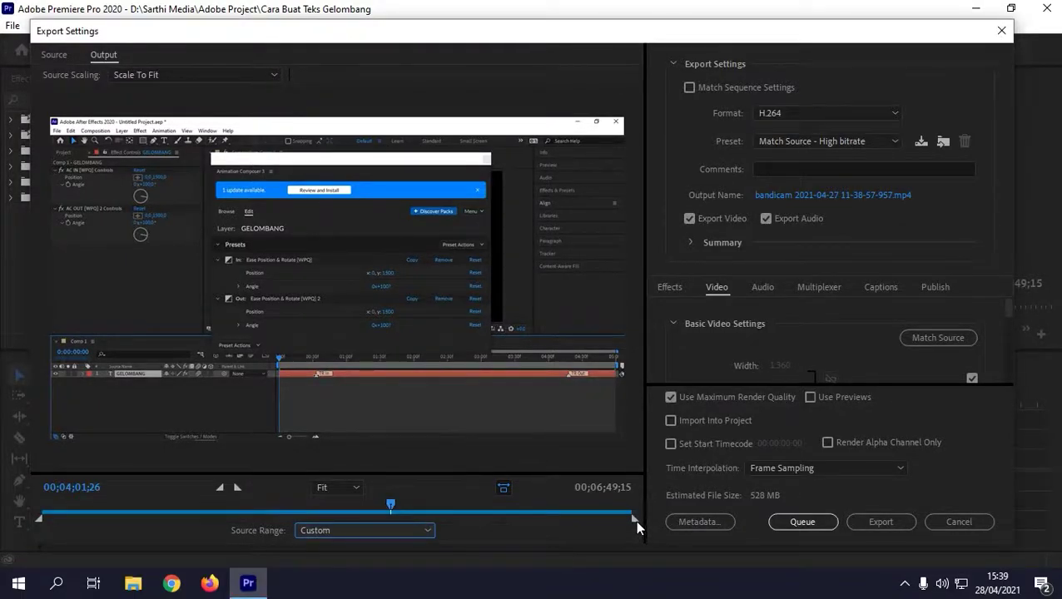
drag(635, 520, 494, 517)
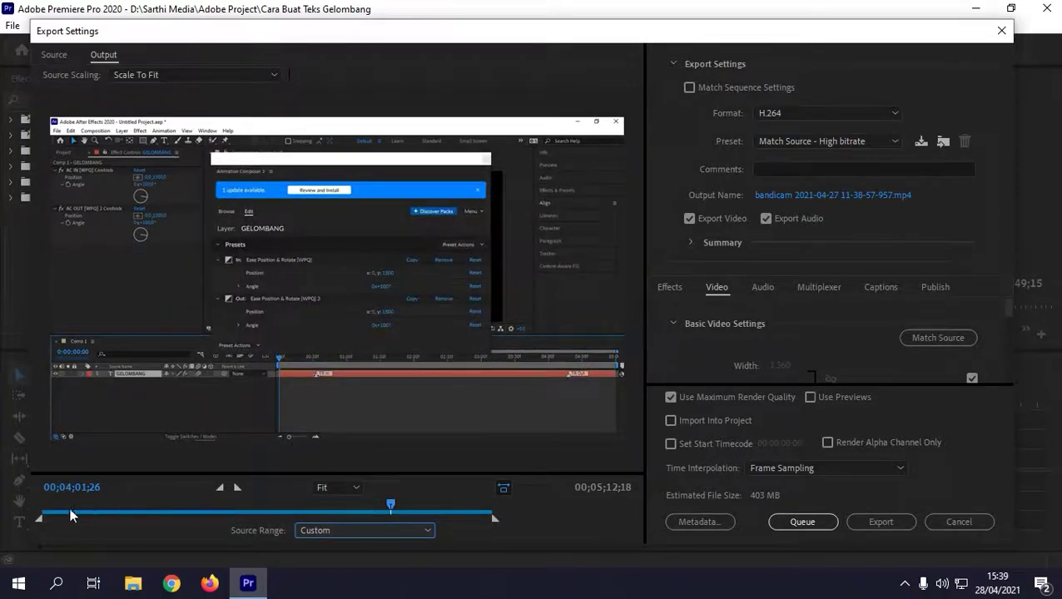
drag(52, 521, 366, 516)
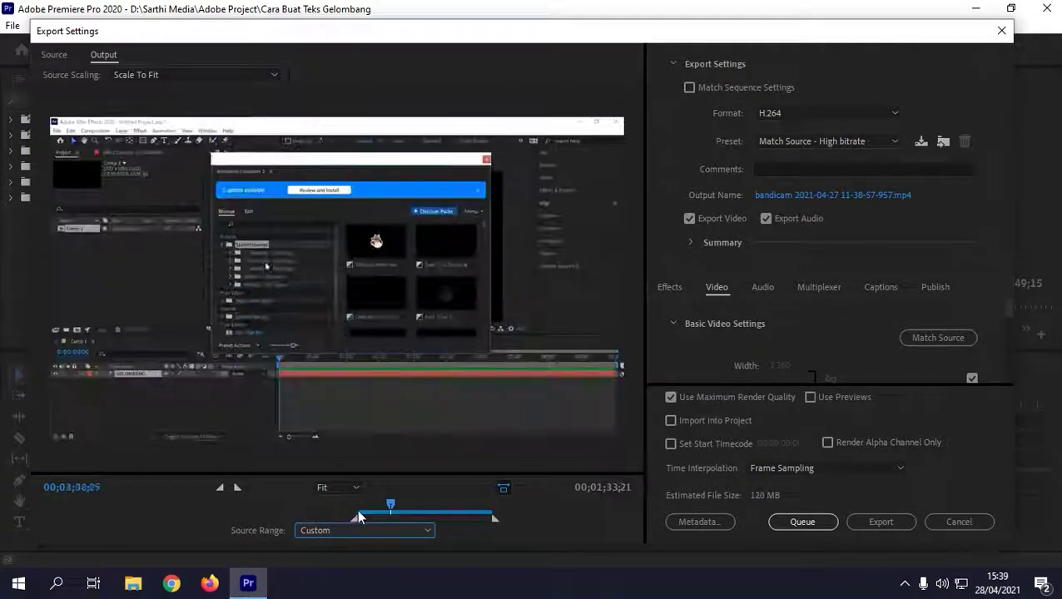
click(358, 529)
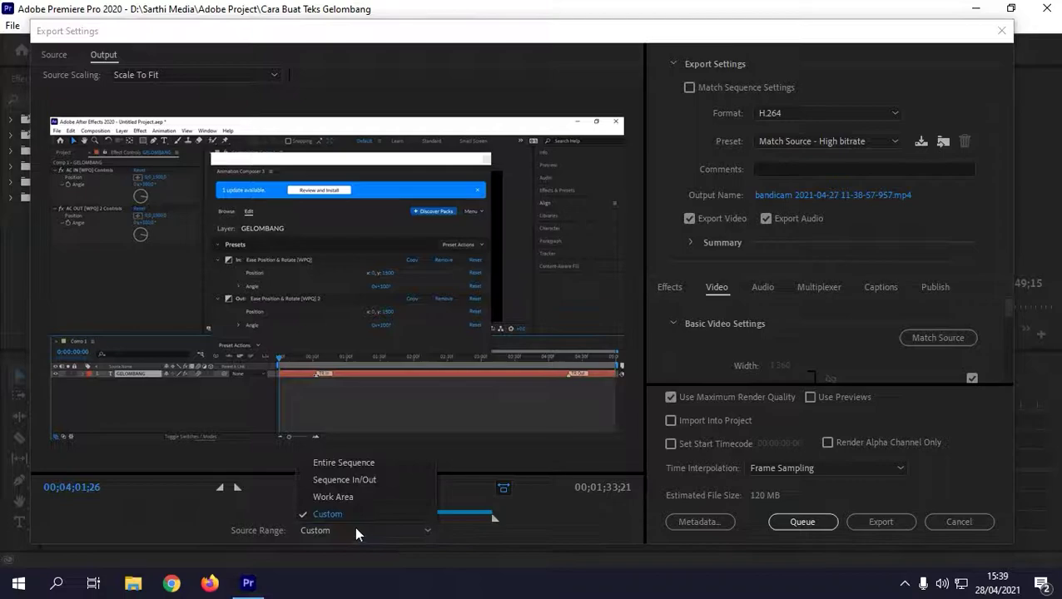
click(336, 480)
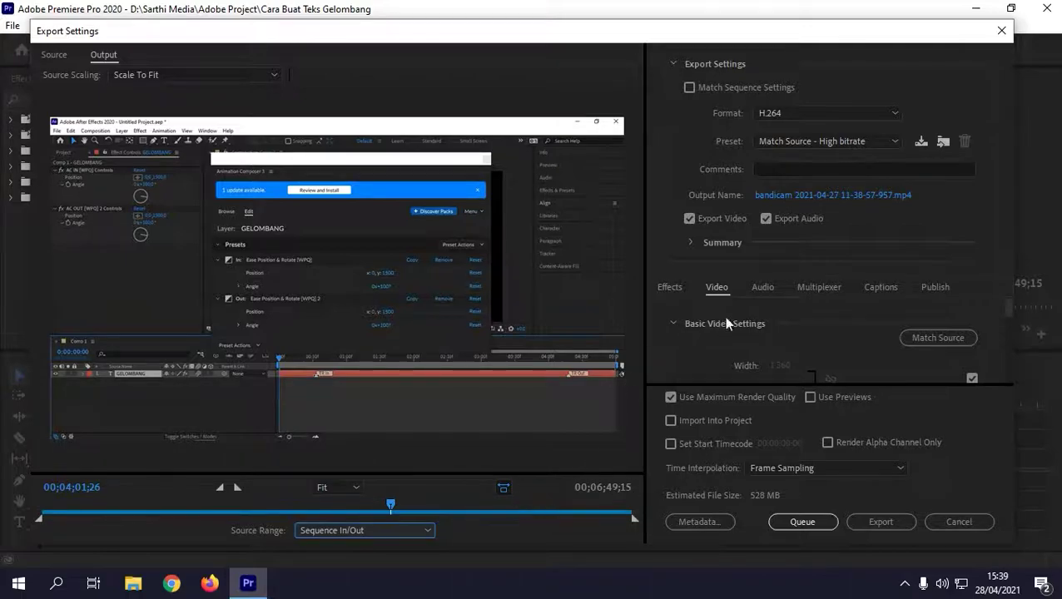
Check the Format list and keep H.264 as the export format.
click(779, 112)
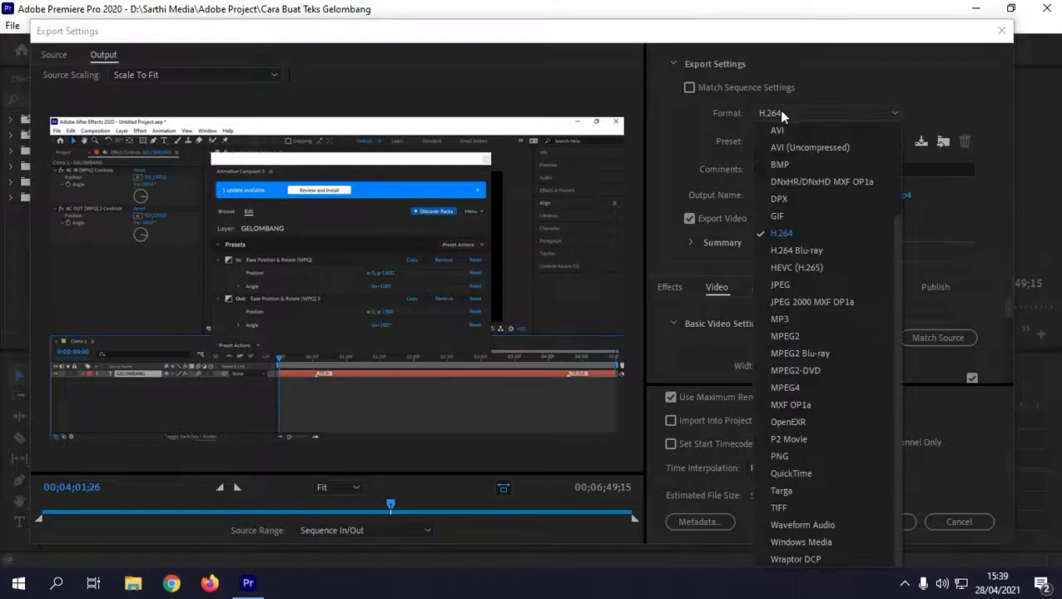
click(796, 231)
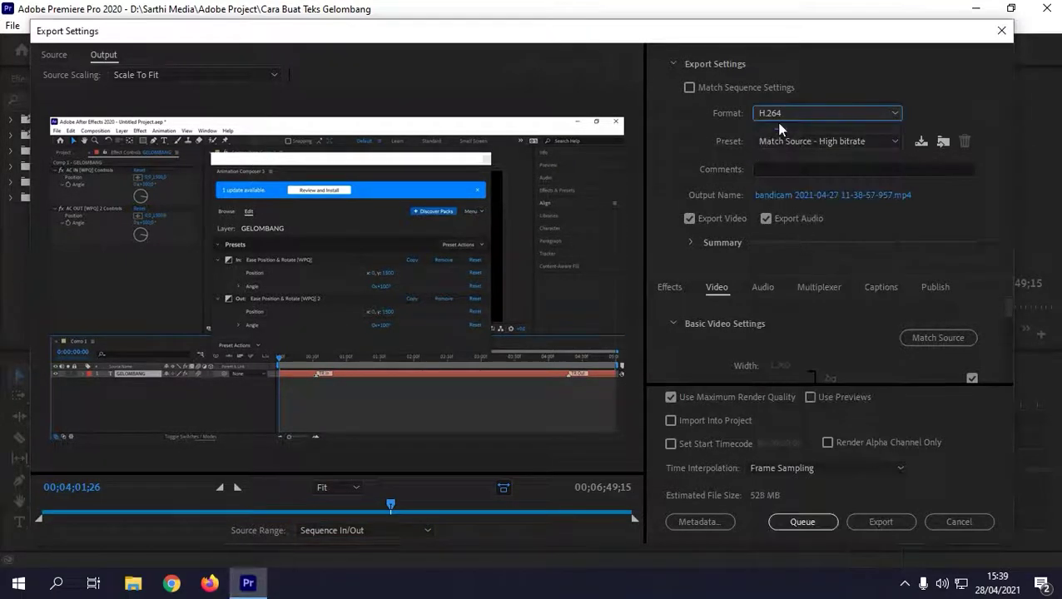
click(790, 113)
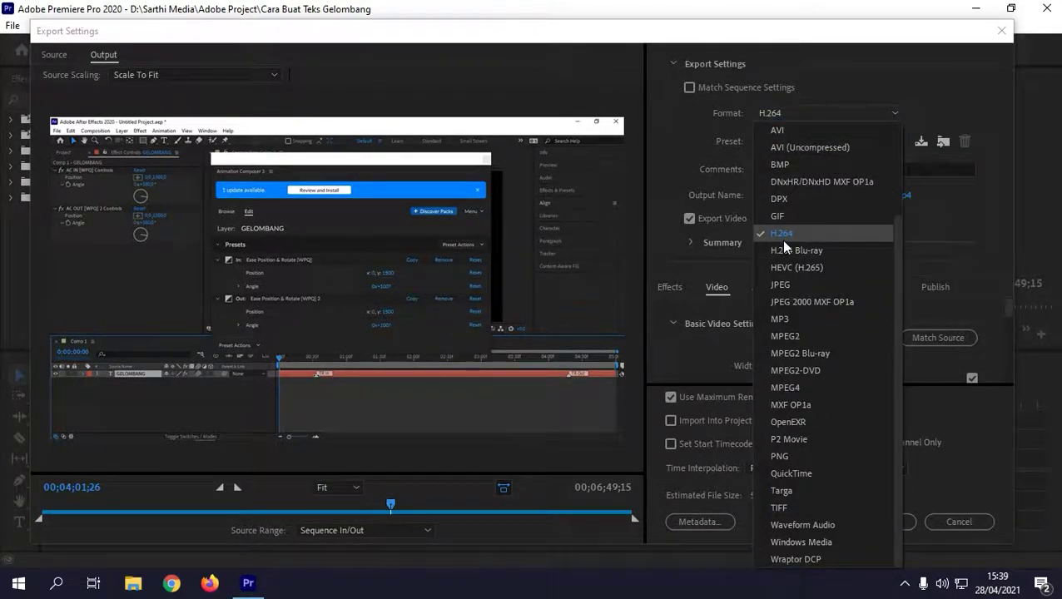
scroll(787, 275, up, 3)
click(801, 356)
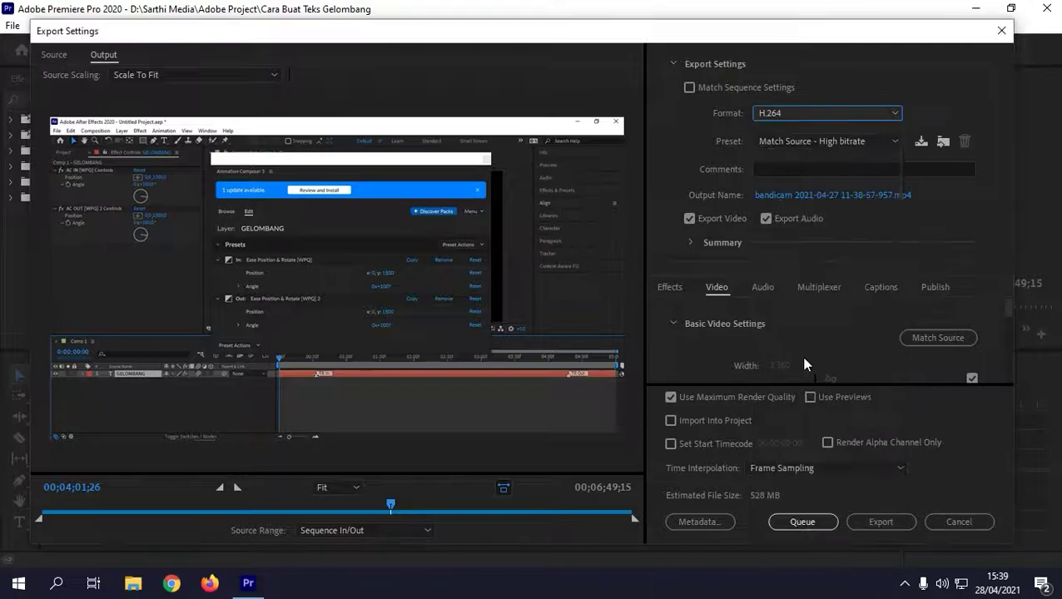
Browse the export presets and keep Match Source - High bitrate.
click(767, 143)
scroll(809, 249, up, 4)
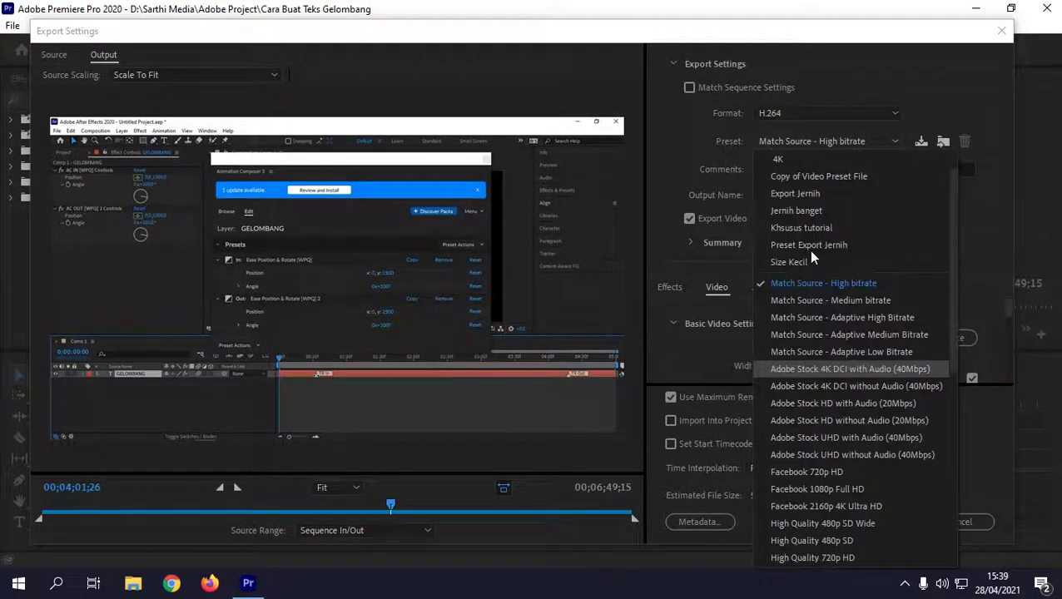
scroll(812, 275, up, 1)
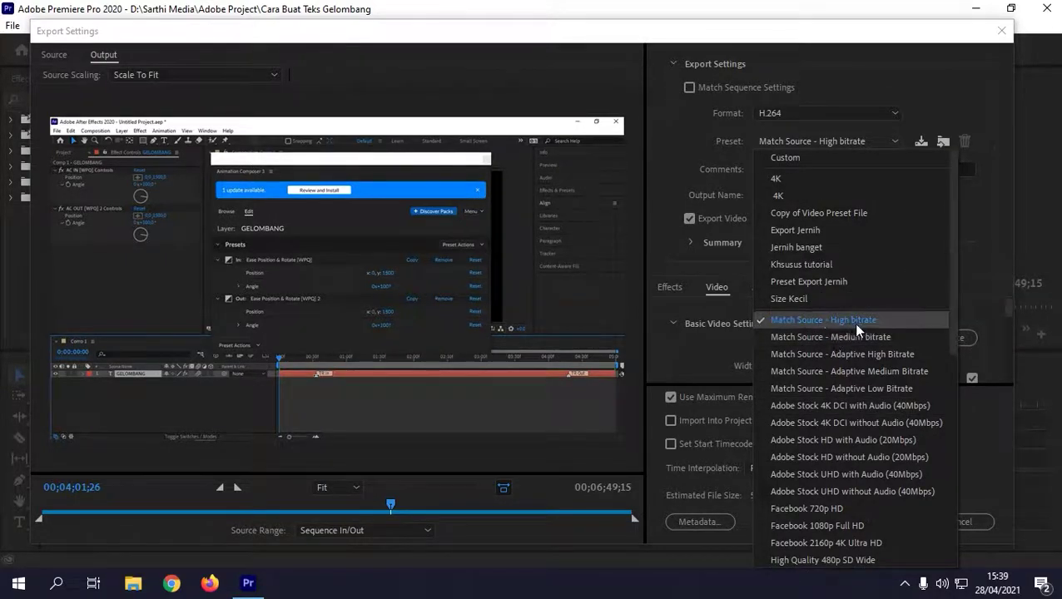
scroll(835, 342, down, 5)
scroll(835, 342, down, 1)
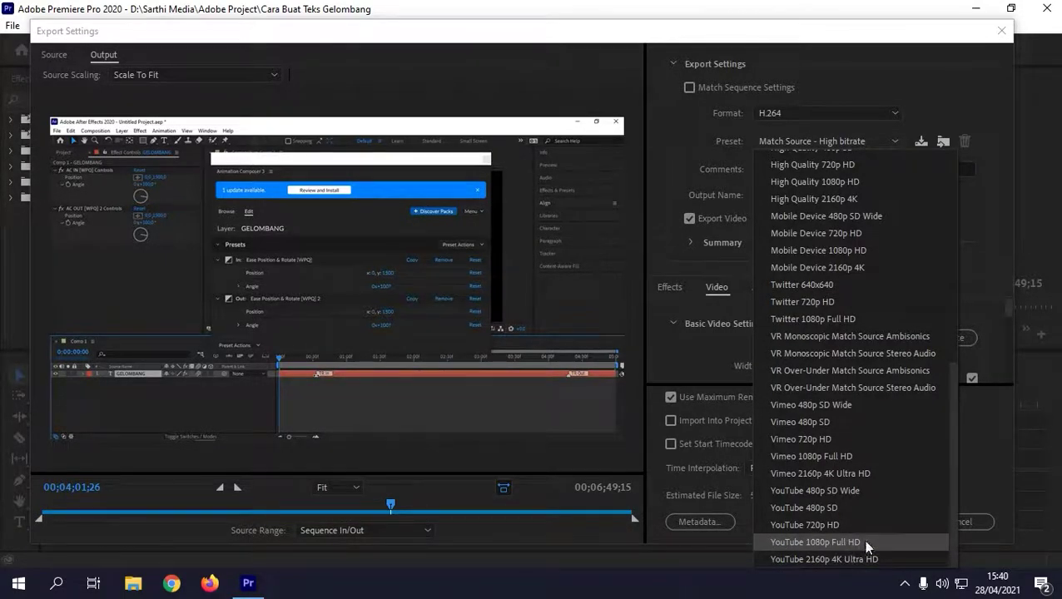
scroll(858, 525, up, 3)
scroll(850, 510, up, 3)
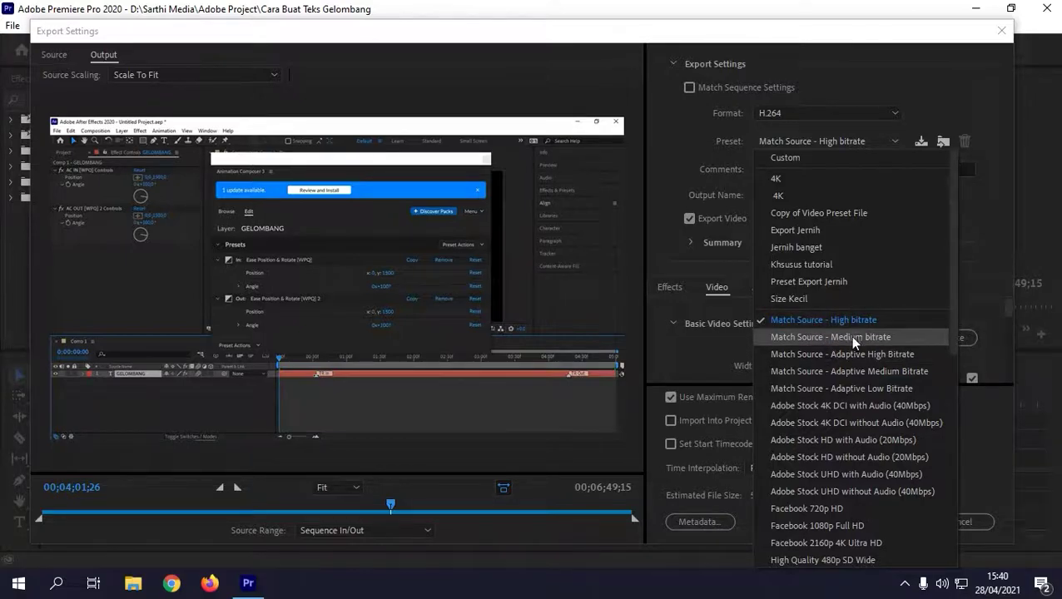
scroll(833, 400, down, 5)
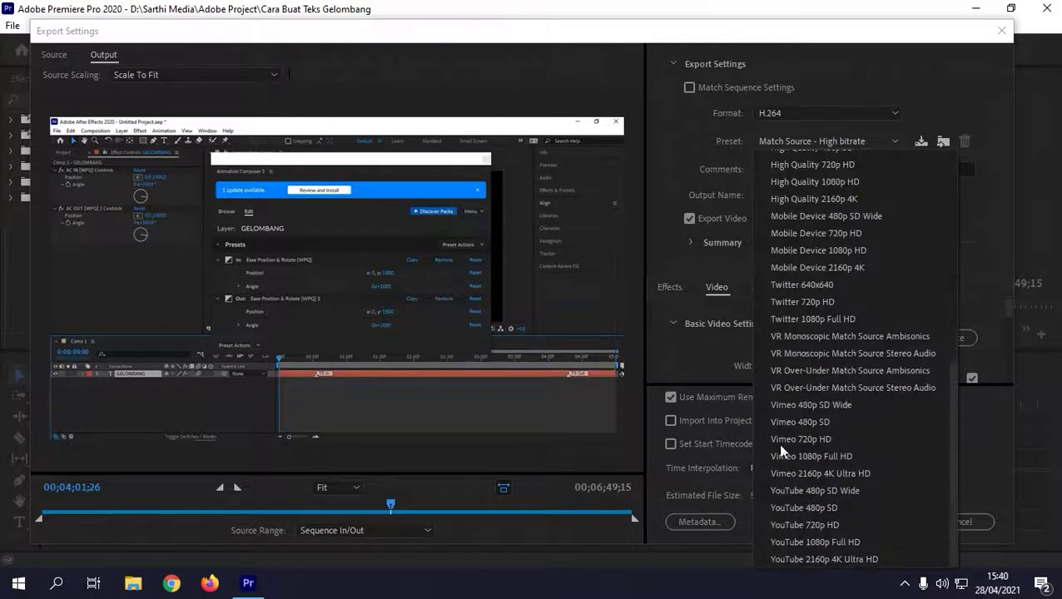
scroll(797, 375, up, 5)
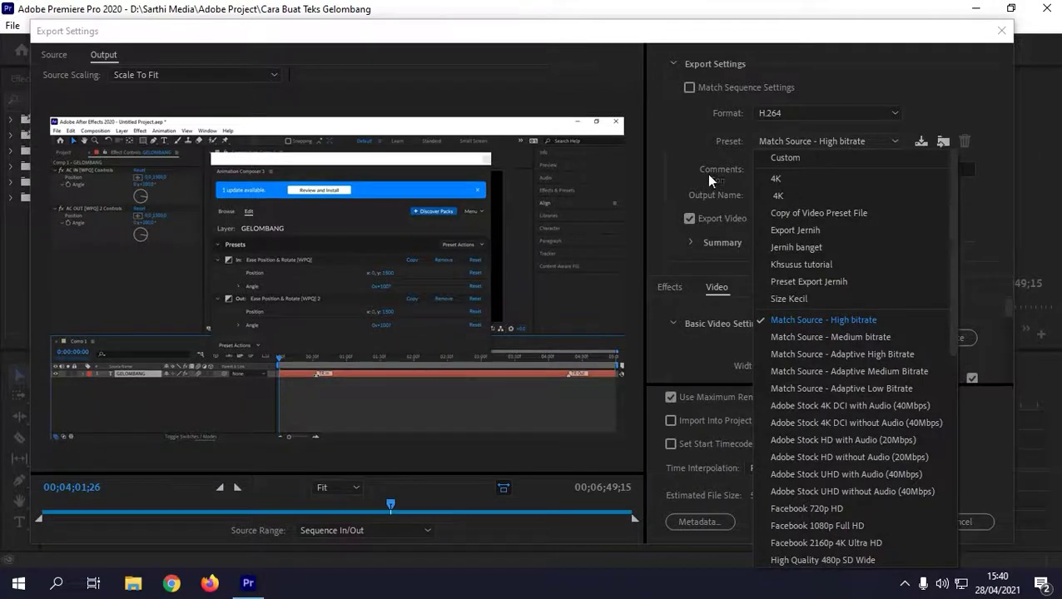
click(677, 153)
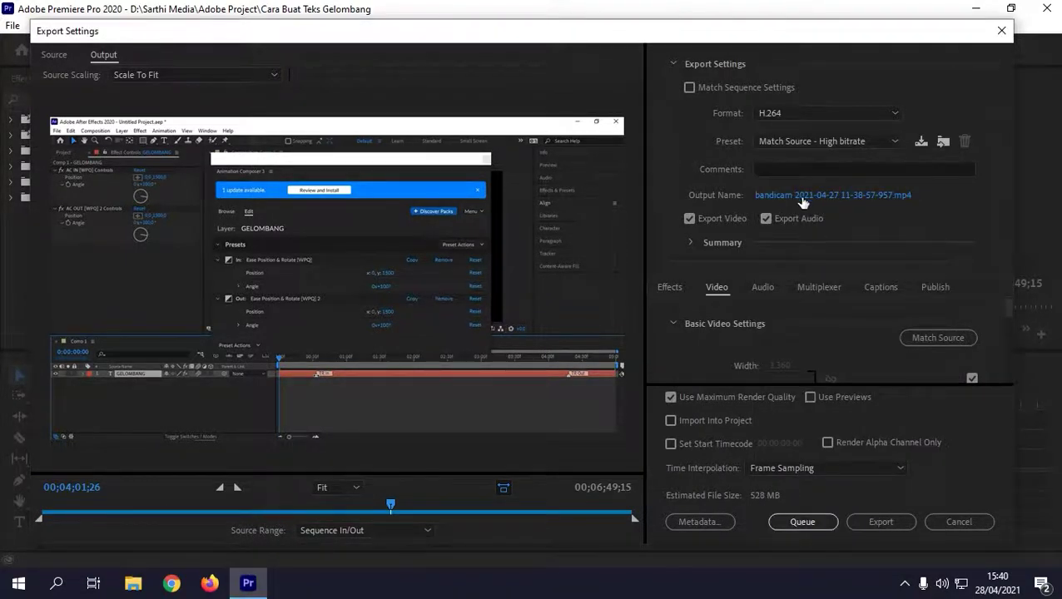
Toggle the export summary and scroll through the export settings.
click(690, 243)
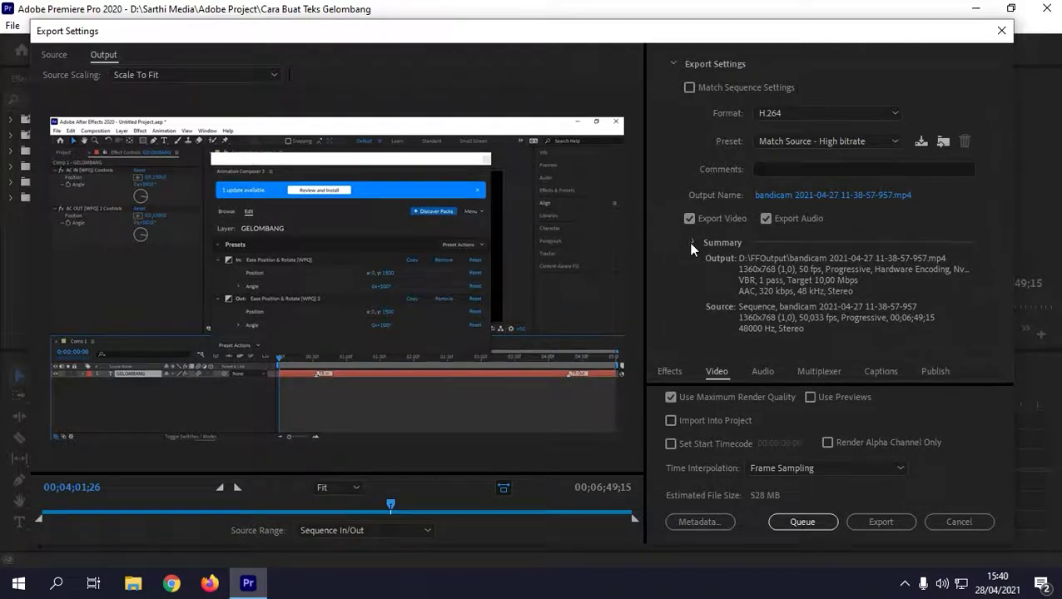
click(690, 243)
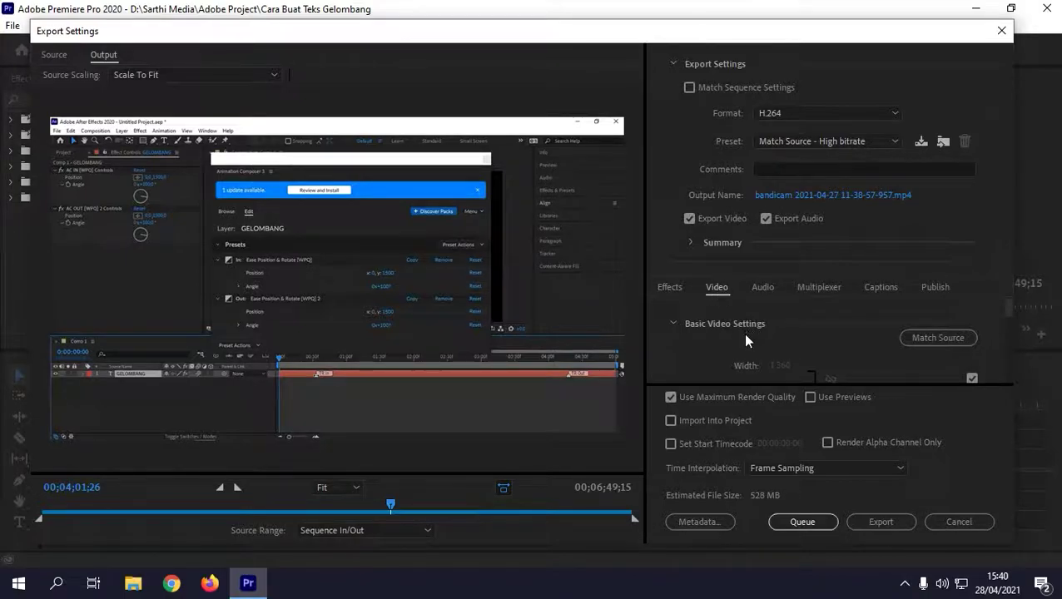
scroll(745, 340, down, 1)
scroll(746, 340, down, 1)
scroll(745, 340, up, 1)
scroll(743, 337, up, 1)
scroll(778, 325, down, 1)
scroll(842, 324, down, 1)
scroll(842, 326, down, 1)
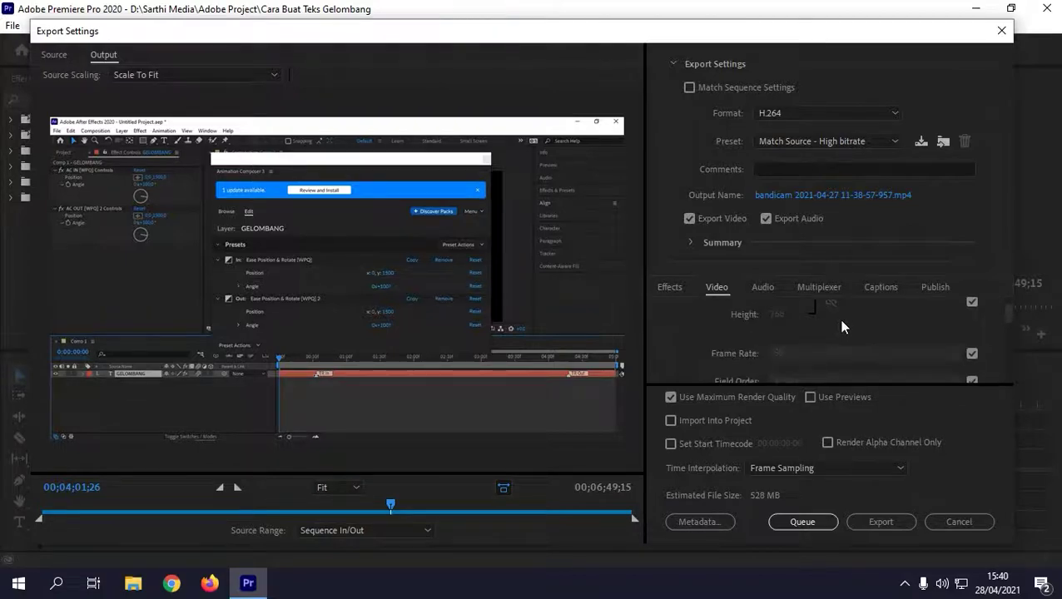
scroll(842, 326, down, 1)
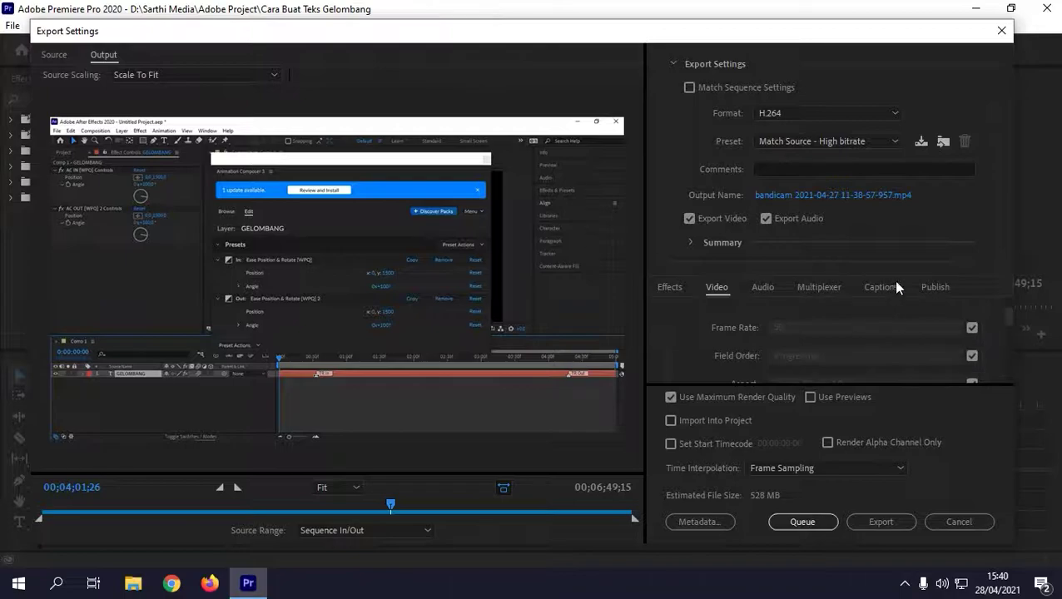
Review the output summary, then enable Render at Maximum Depth so the preset becomes Custom.
click(690, 242)
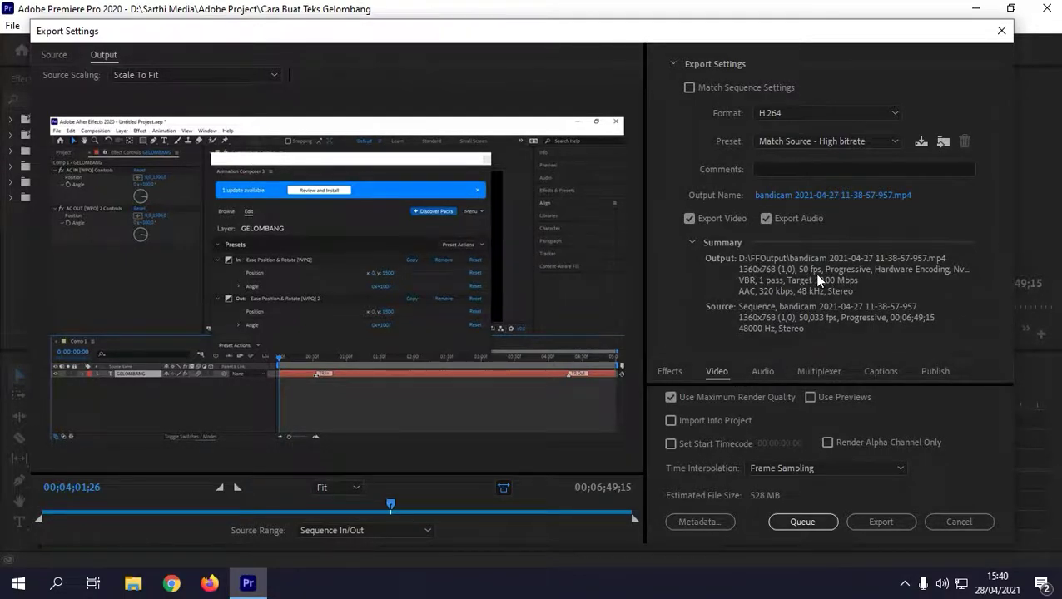
click(690, 242)
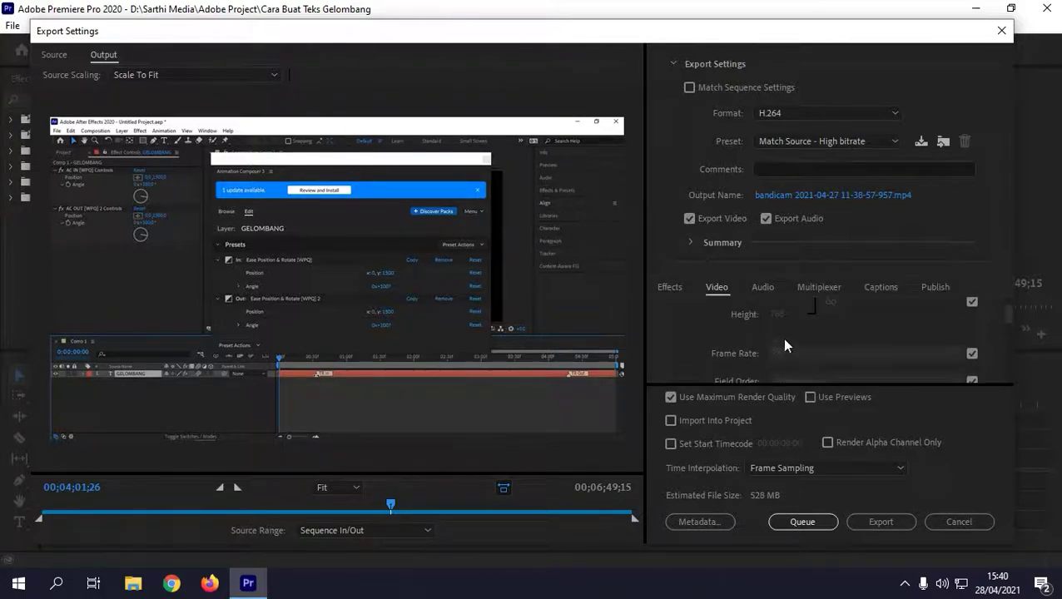
scroll(782, 336, down, 1)
scroll(778, 333, down, 1)
scroll(752, 340, down, 1)
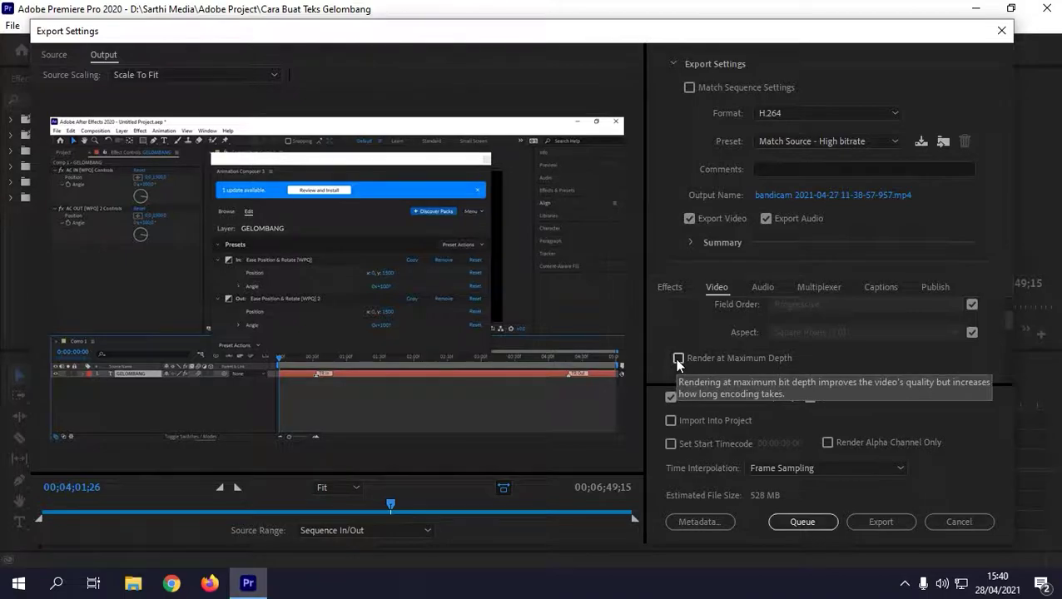
click(679, 360)
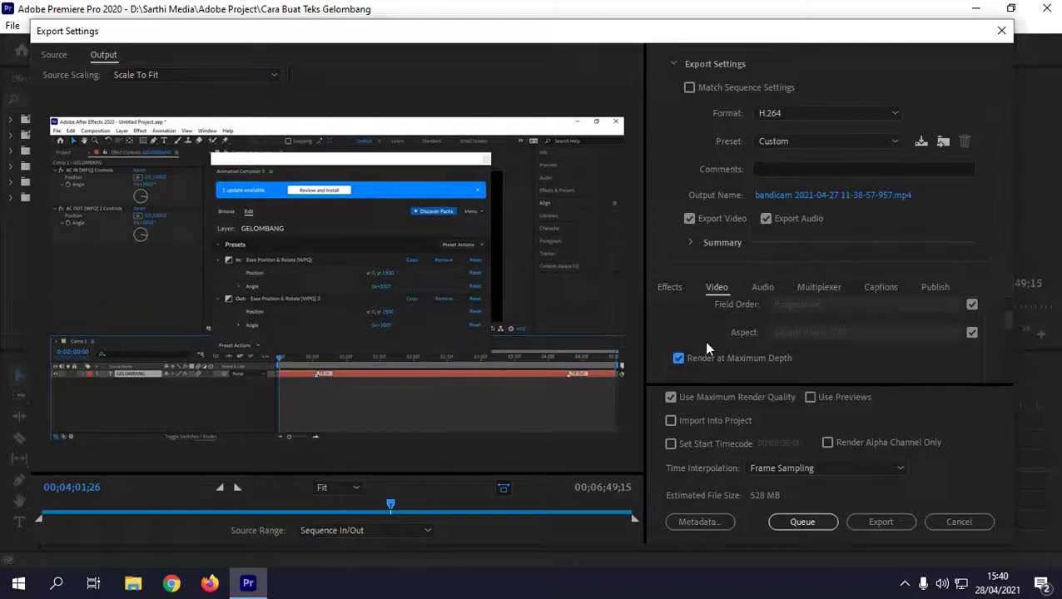
scroll(704, 340, down, 1)
Confirm the preset stays Custom and scroll down to Encoding Settings.
click(786, 139)
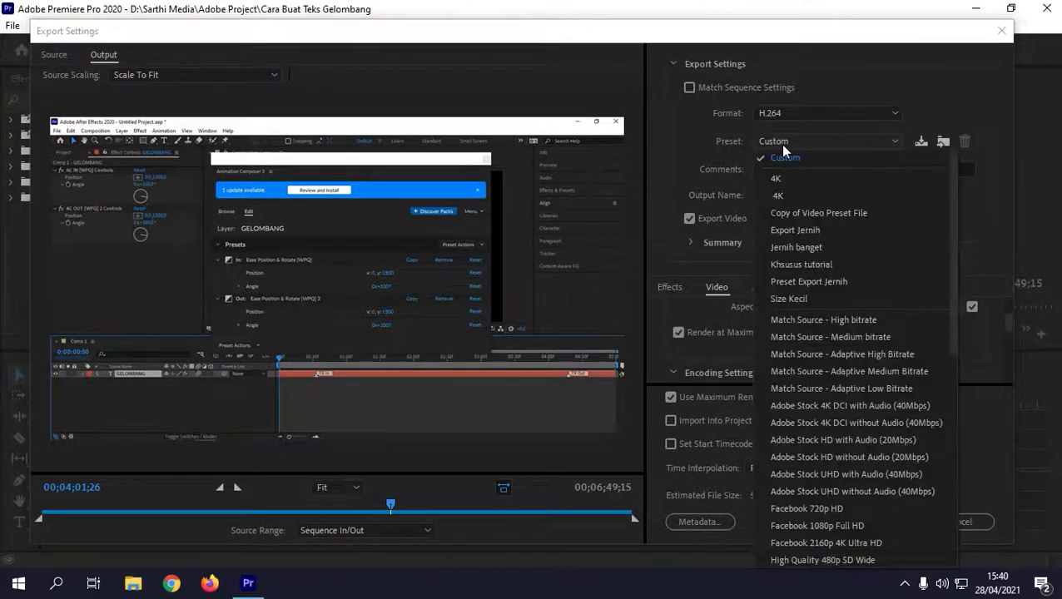
click(783, 153)
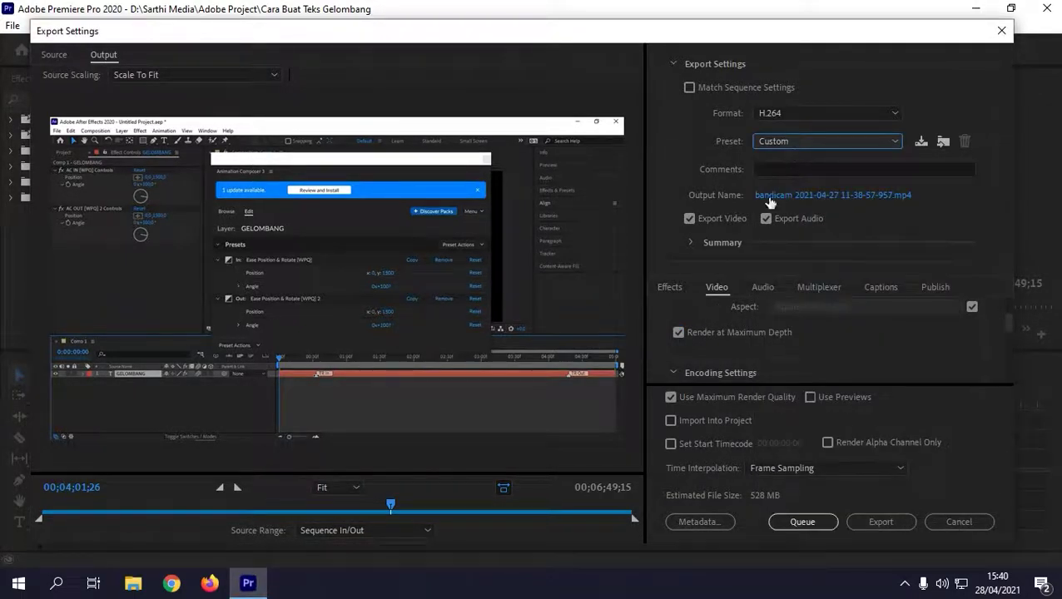
scroll(778, 341, down, 1)
scroll(776, 338, up, 1)
scroll(775, 338, down, 1)
scroll(775, 338, down, 1)
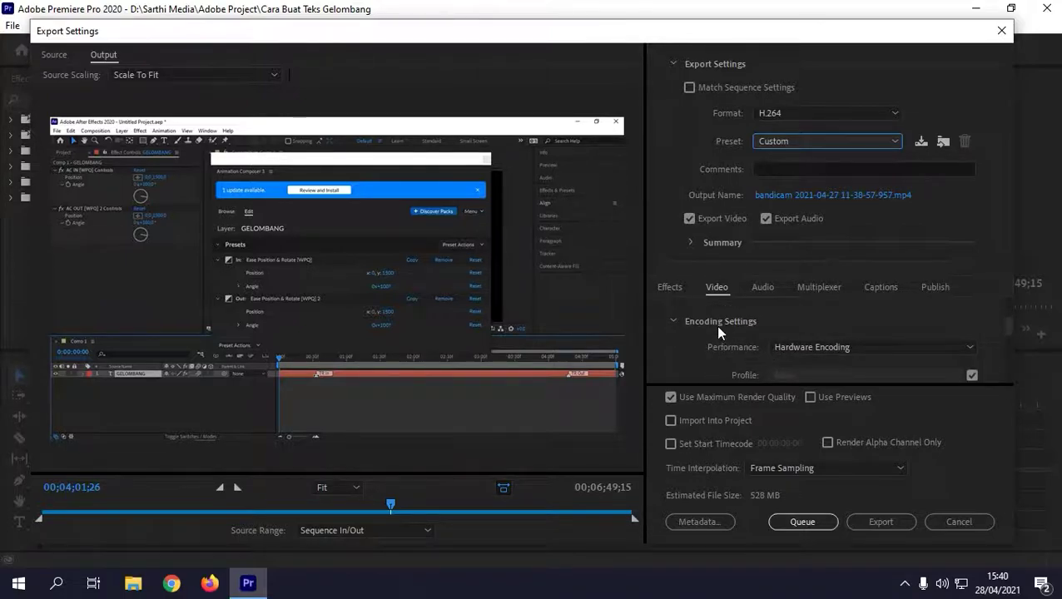
scroll(717, 329, down, 1)
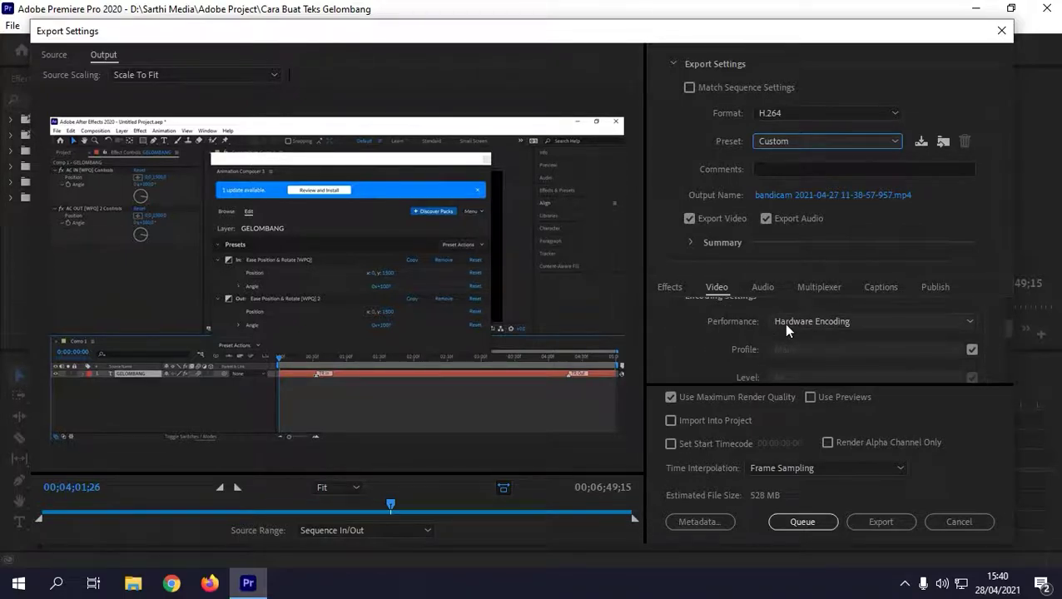
Set the H.264 encoding profile to High and the level to 5.1.
click(972, 350)
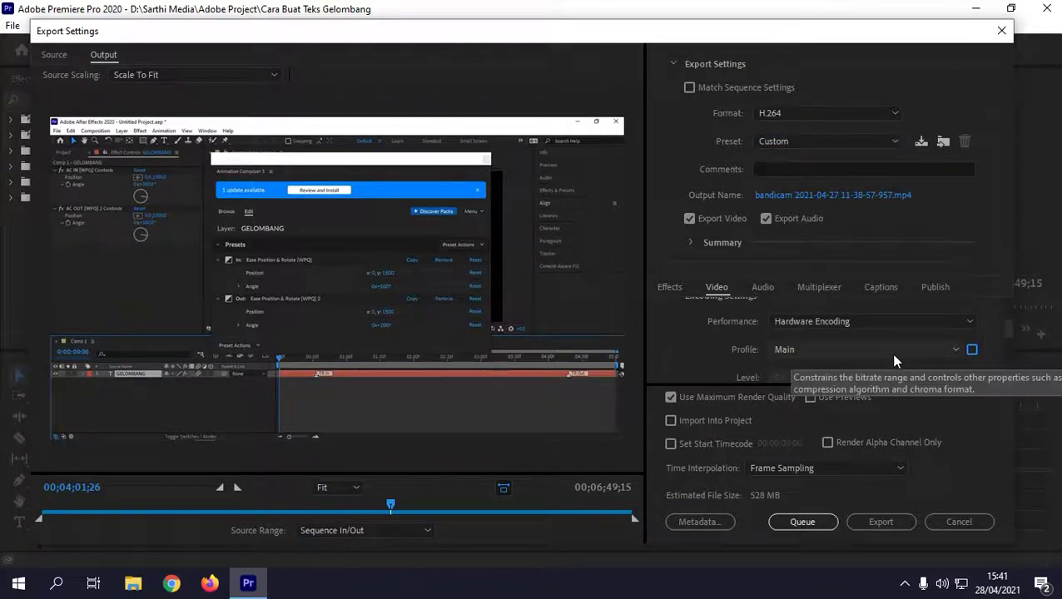
click(894, 359)
click(800, 402)
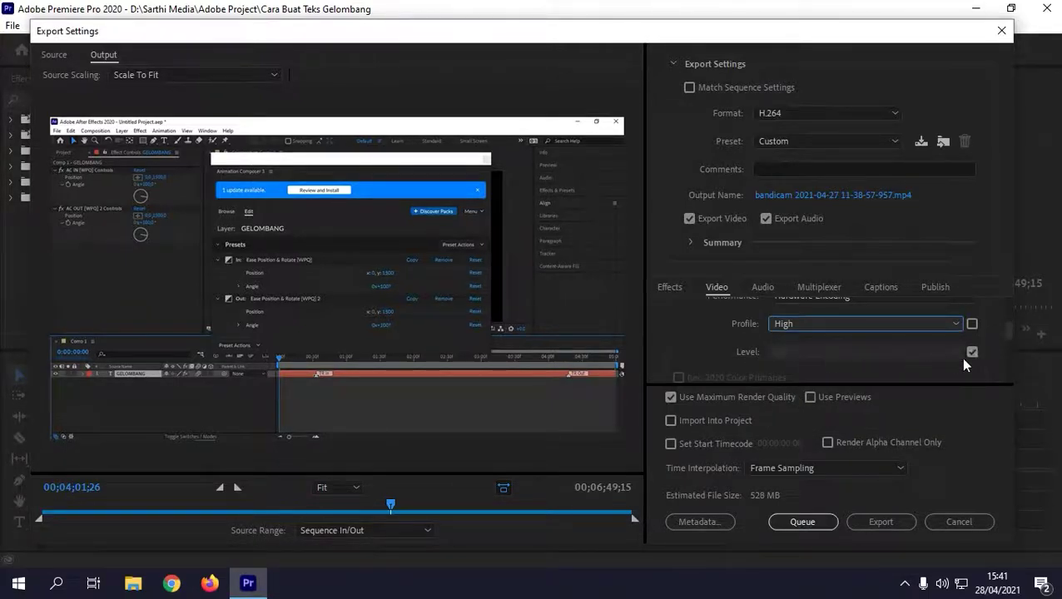
click(971, 353)
click(916, 351)
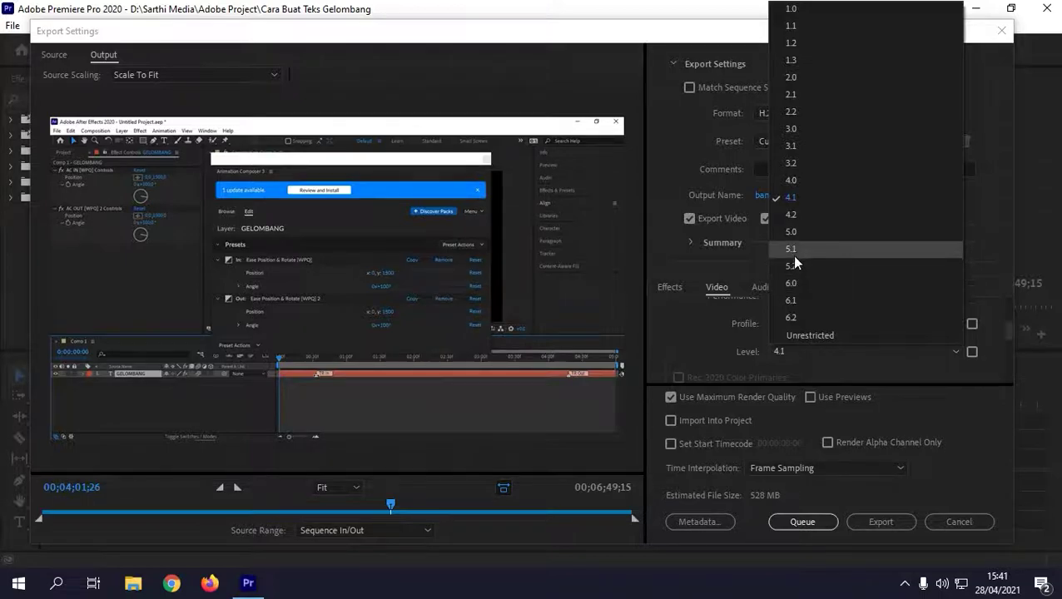
key(Escape)
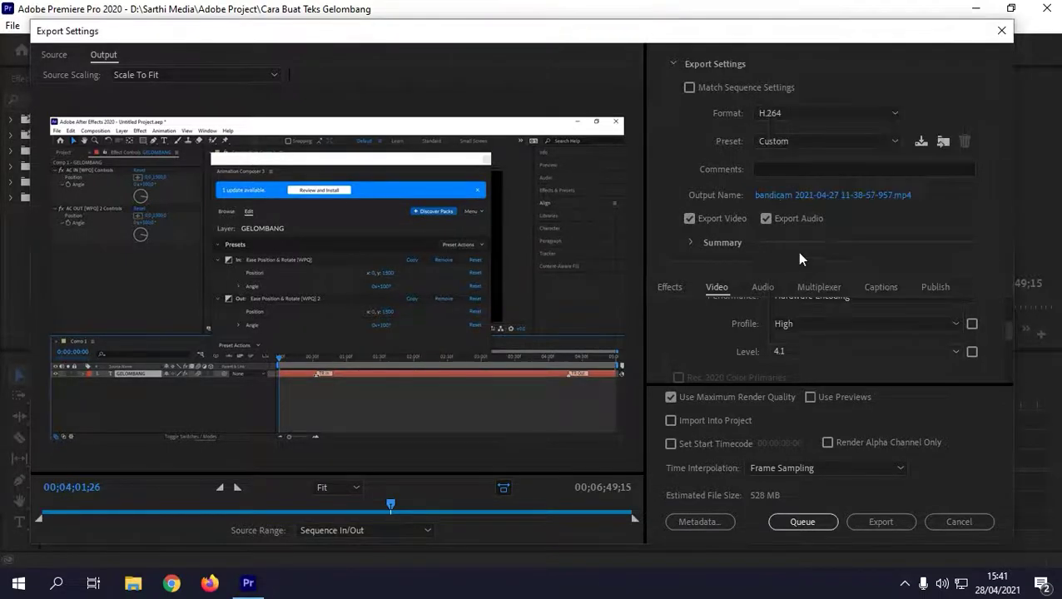
scroll(777, 337, up, 5)
scroll(771, 332, down, 2)
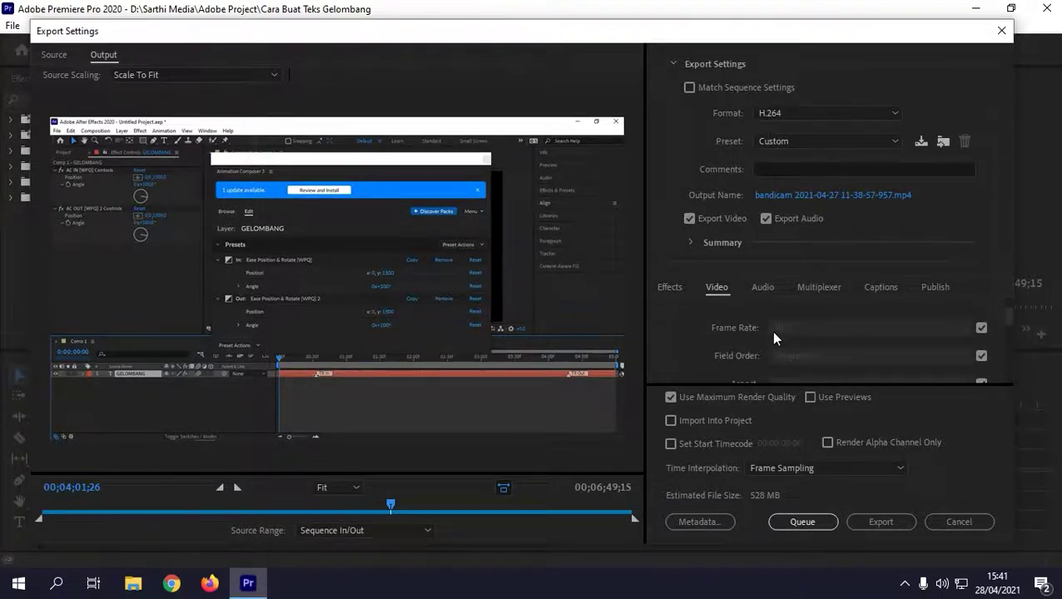
scroll(773, 325, down, 4)
scroll(774, 324, down, 1)
scroll(800, 318, up, 1)
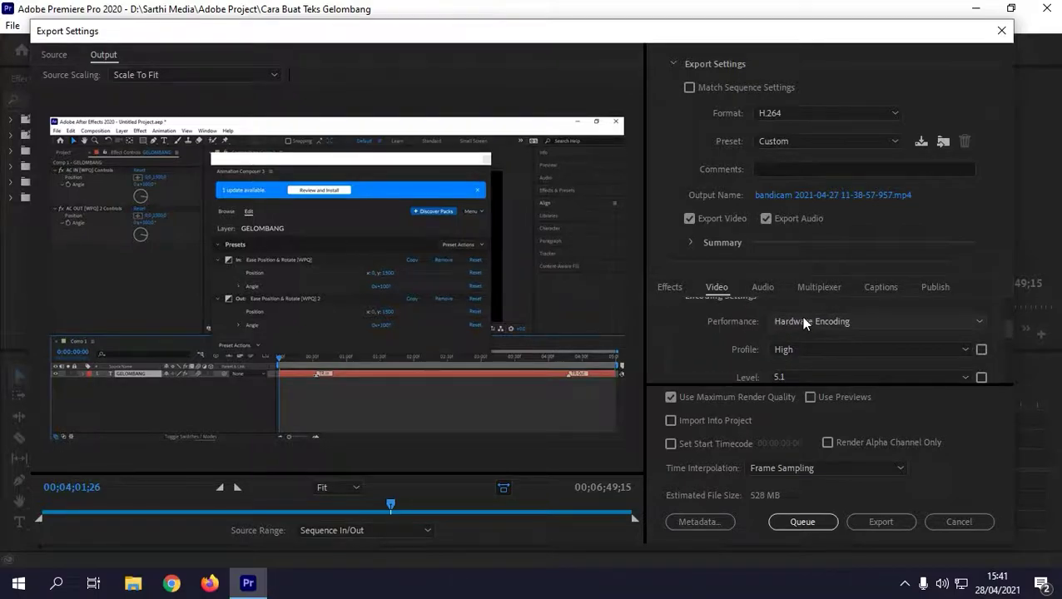
Keep Hardware Encoding performance and switch Bitrate Encoding from VBR, 1 pass to VBR, 2 pass.
click(801, 316)
click(794, 333)
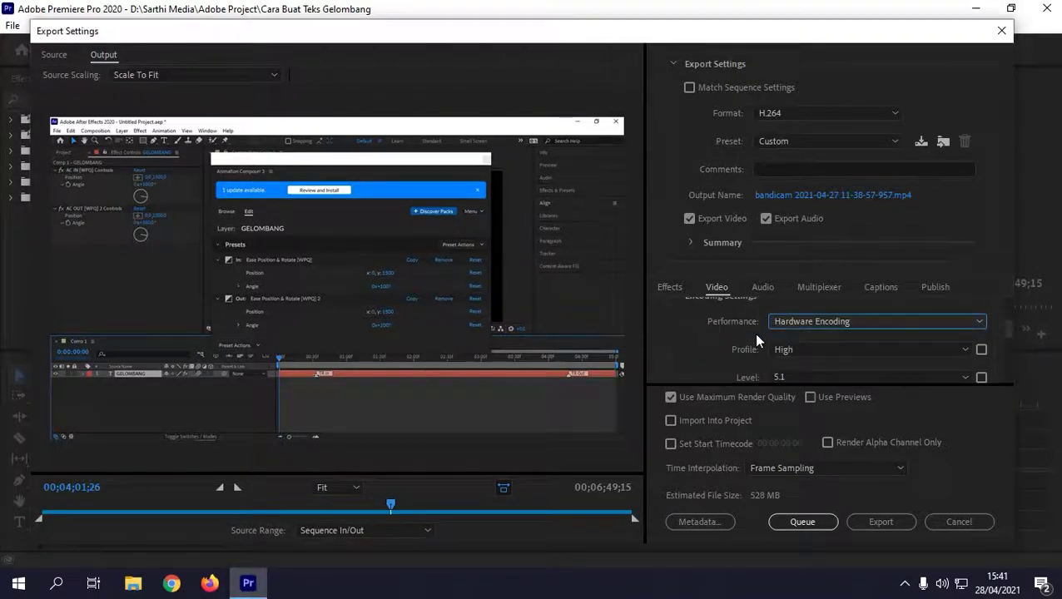
scroll(757, 338, down, 1)
scroll(757, 338, down, 2)
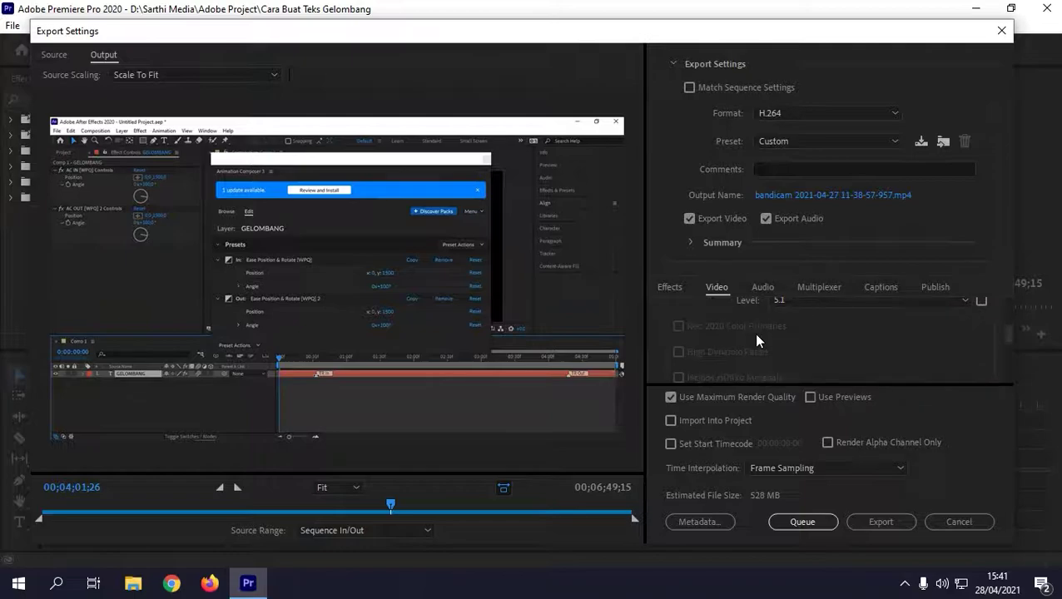
scroll(757, 339, down, 1)
scroll(756, 339, down, 1)
scroll(757, 338, down, 1)
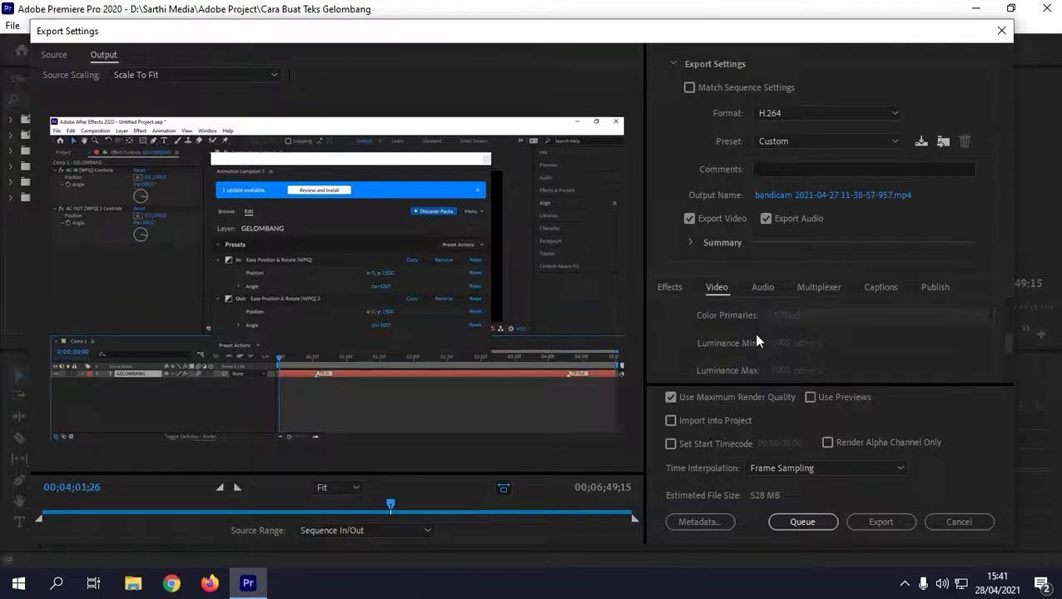
scroll(757, 339, down, 1)
scroll(757, 339, down, 1)
scroll(756, 339, down, 1)
scroll(757, 339, down, 1)
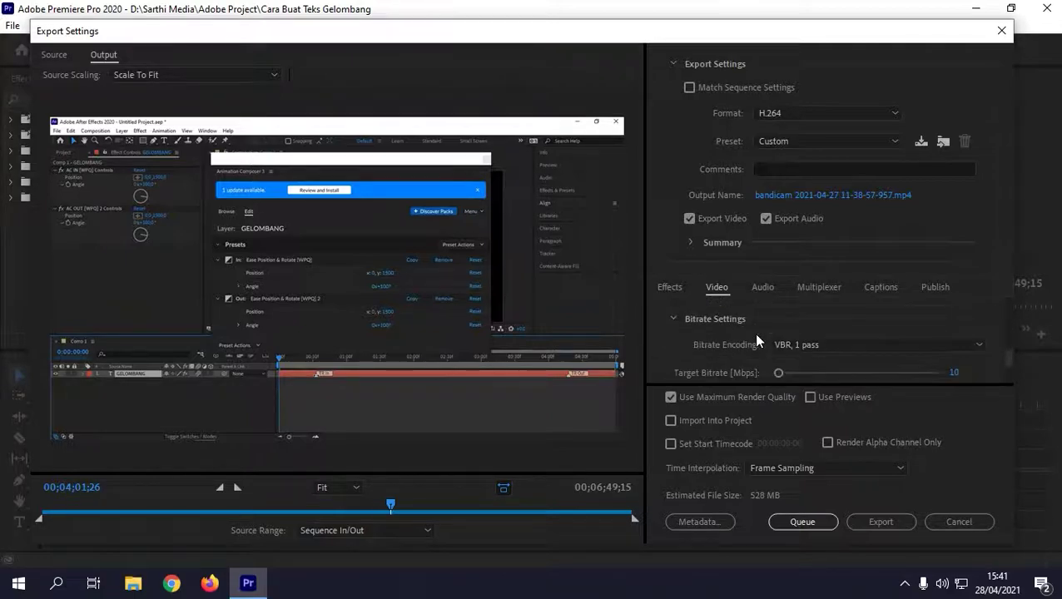
scroll(729, 327, down, 1)
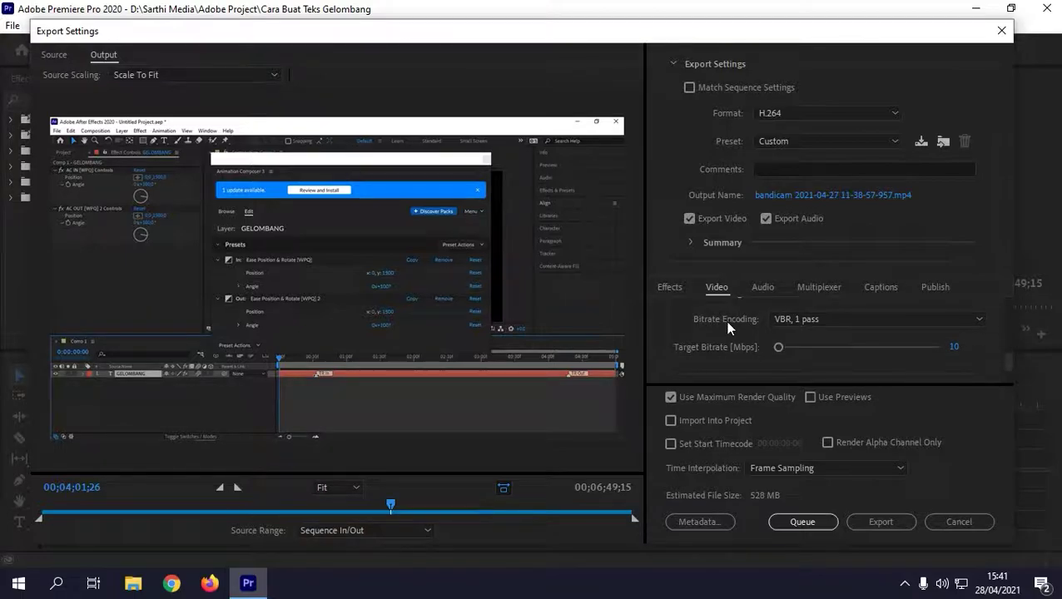
click(829, 320)
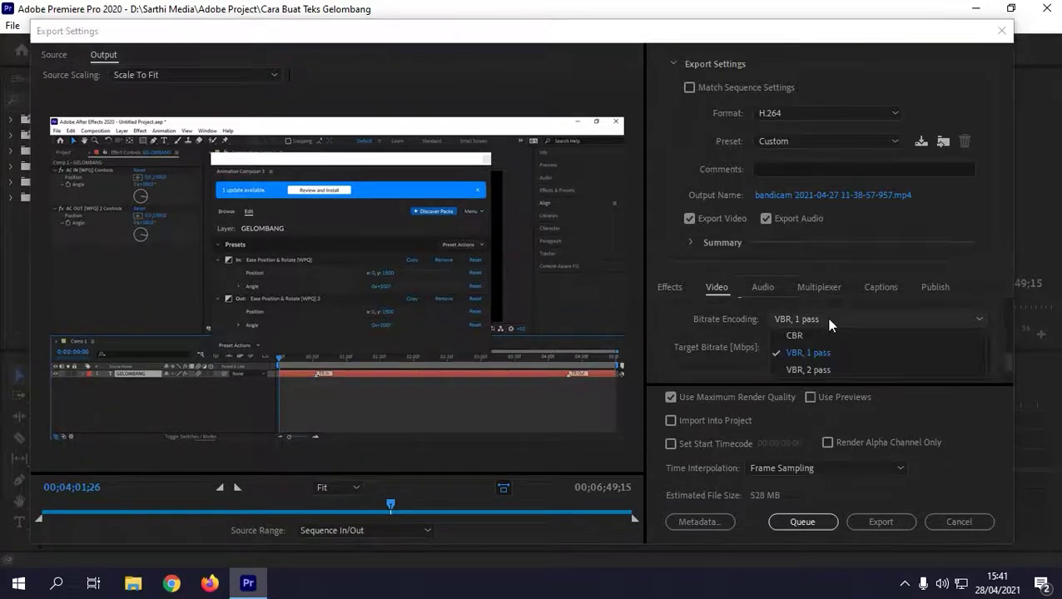
click(824, 372)
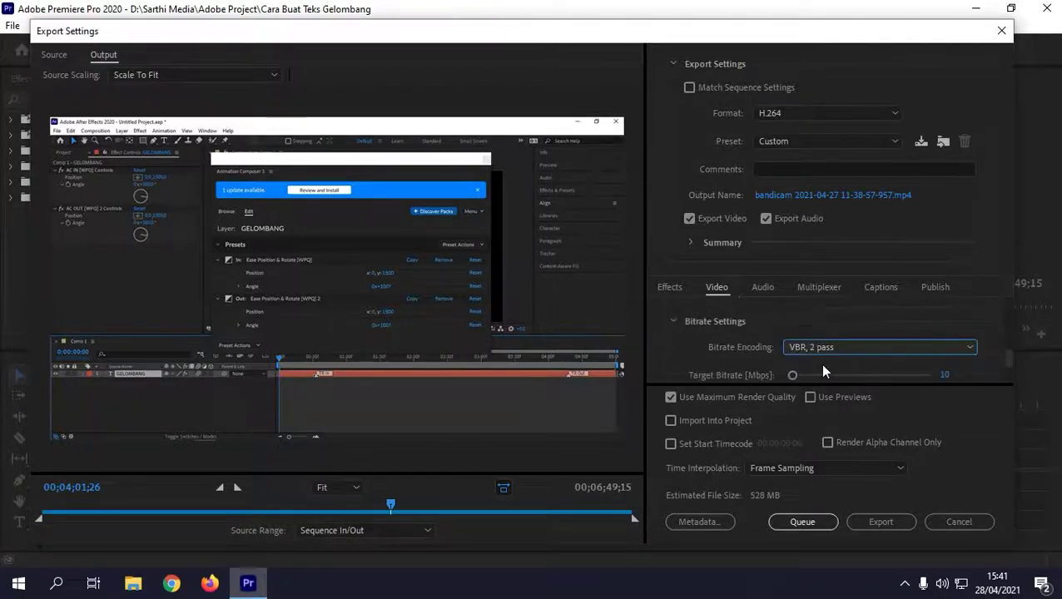
Adjust the bitrate sliders, then enter 20 Mbps for both target and maximum bitrate.
scroll(822, 350, down, 1)
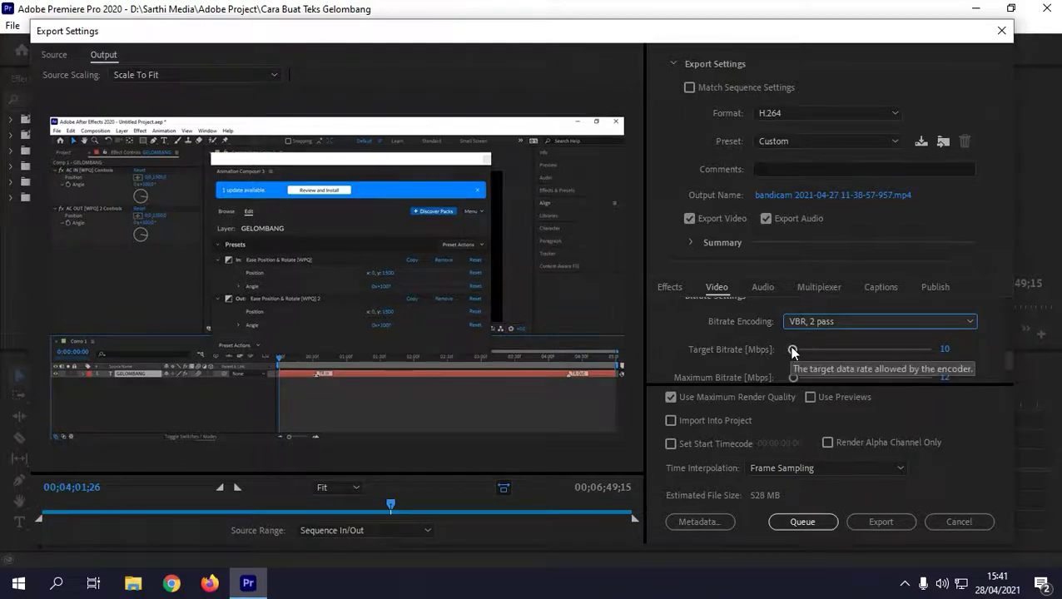
drag(792, 350, 735, 363)
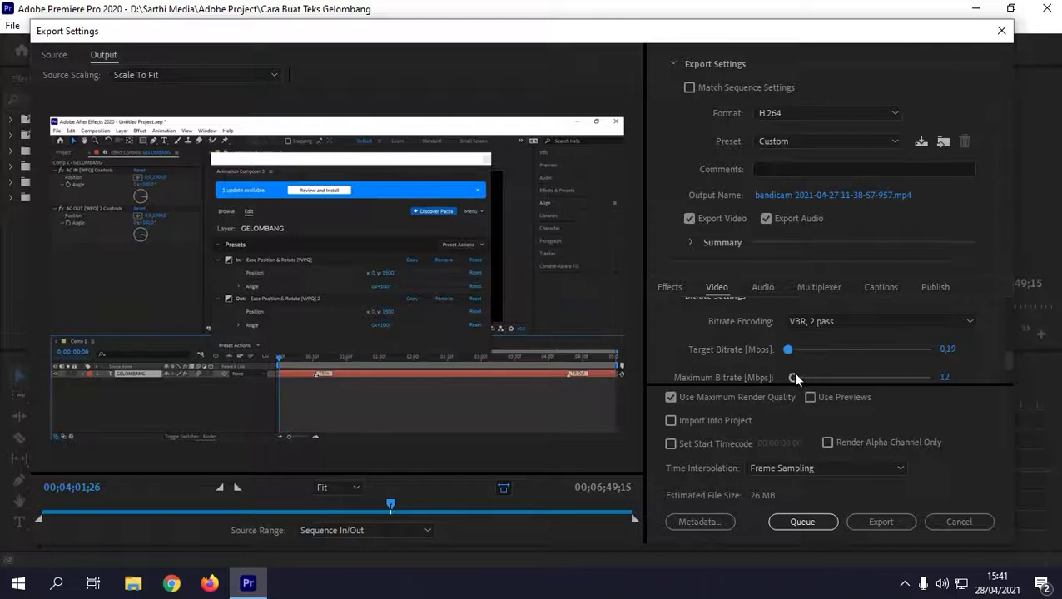
drag(793, 378, 754, 376)
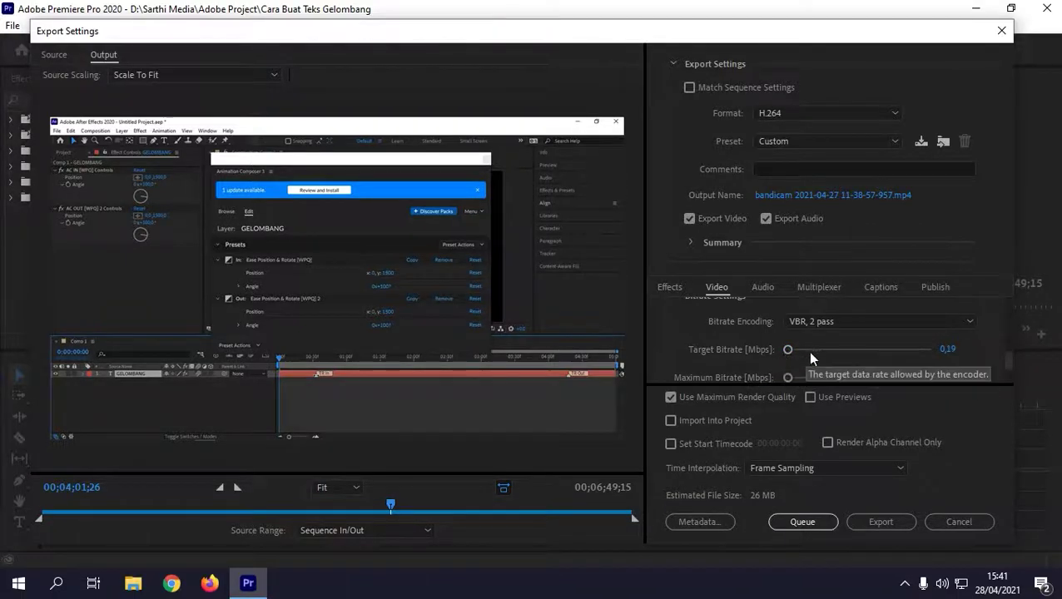
drag(788, 350, 947, 349)
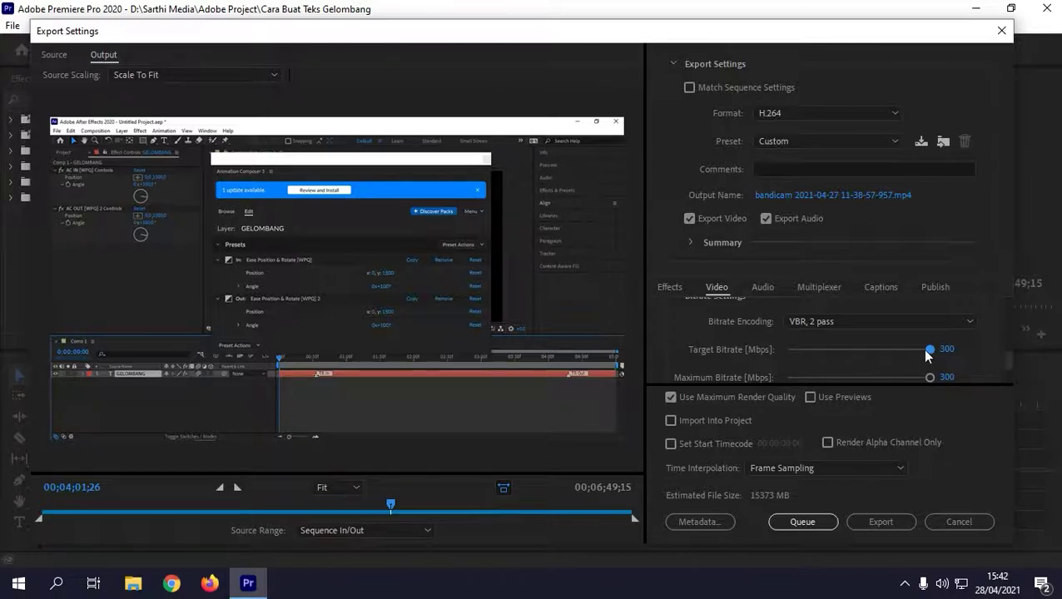
click(949, 349)
text(20)
key(Return)
click(948, 377)
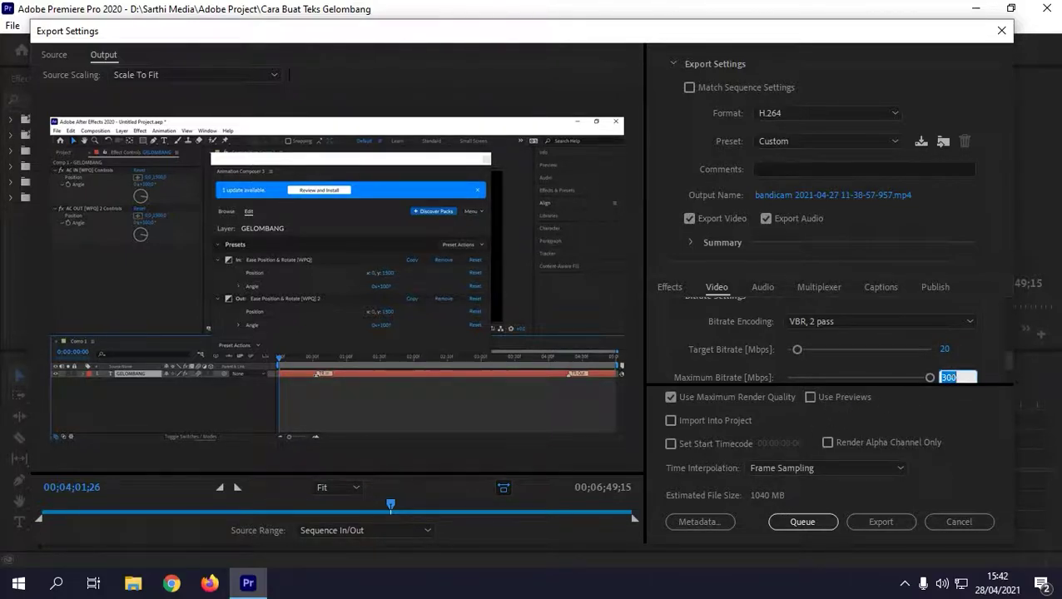
text(20)
key(Return)
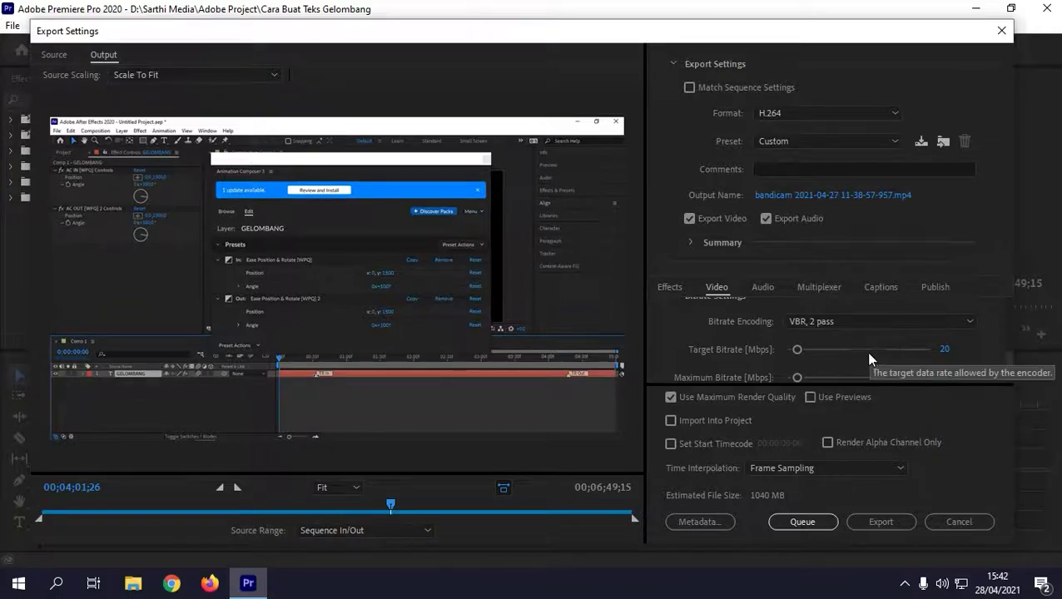
Change the target bitrate to 80 Mbps and start entering 80 for the maximum.
click(942, 348)
text(80)
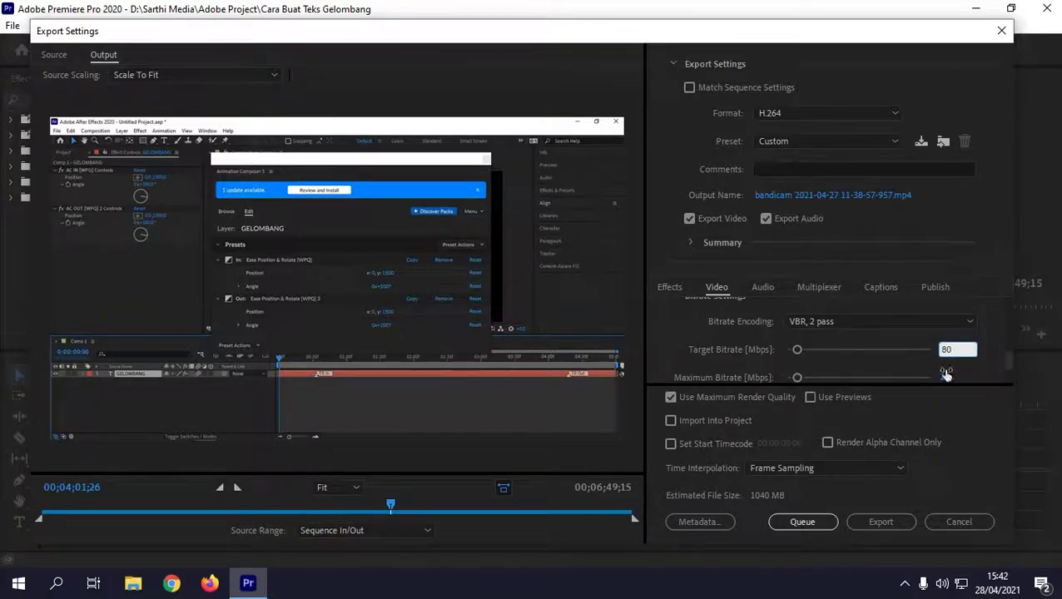
click(946, 375)
text(80)
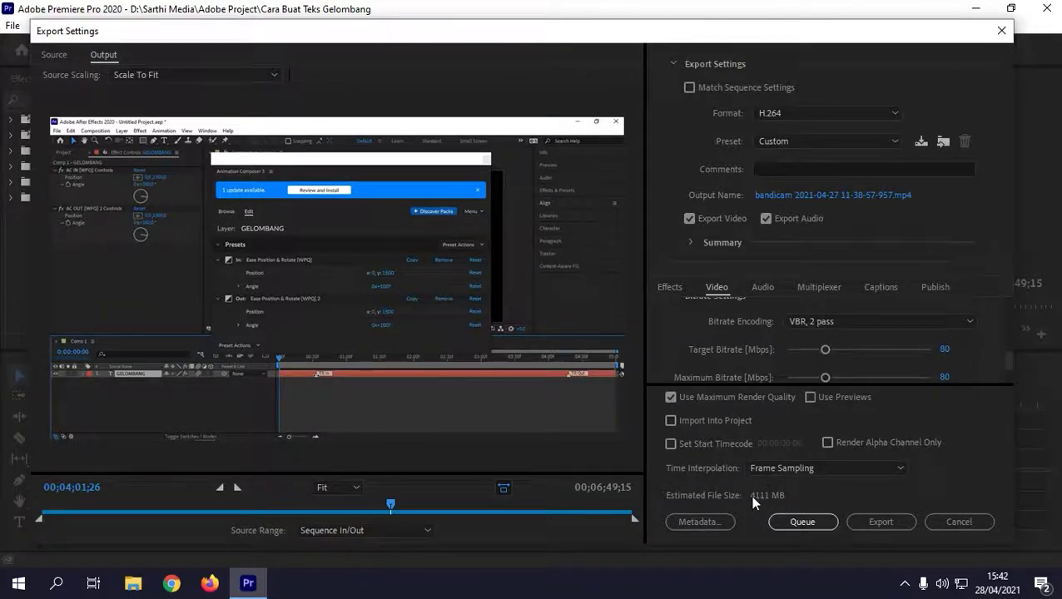
scroll(764, 357, down, 2)
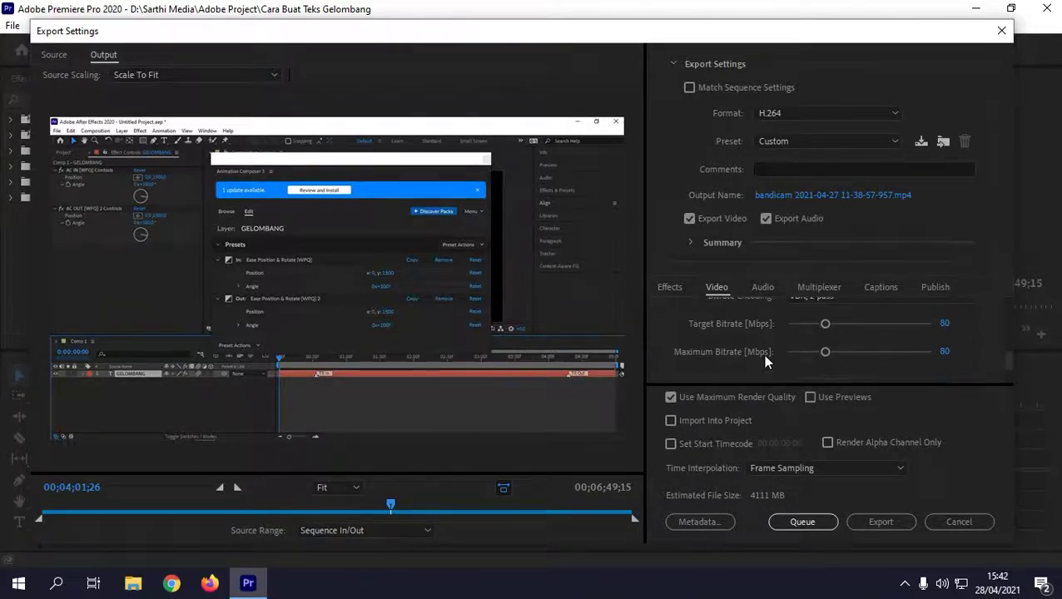
scroll(764, 356, down, 2)
scroll(764, 356, down, 2)
scroll(765, 356, down, 1)
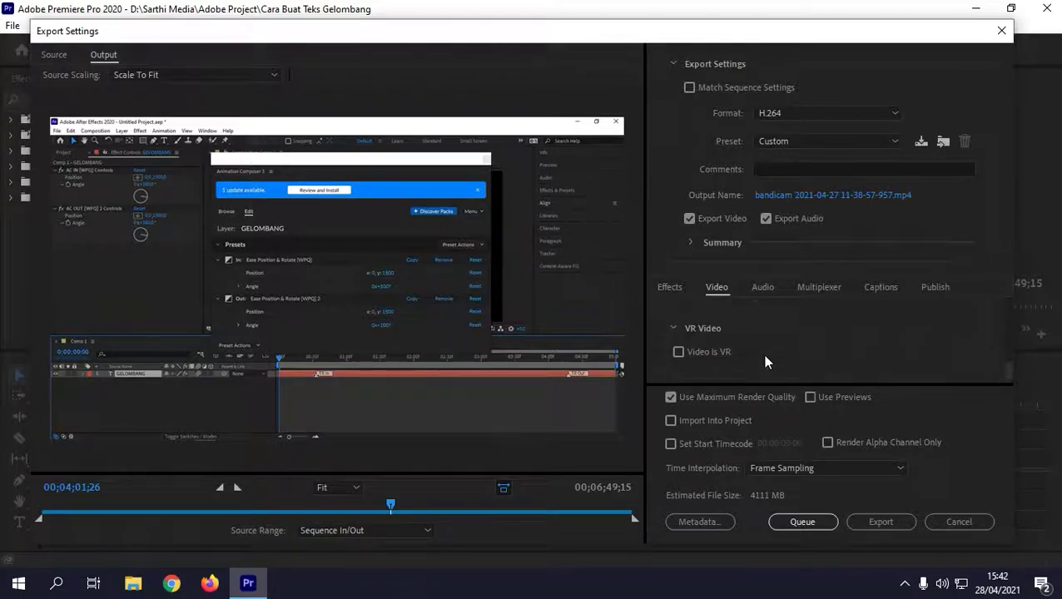
scroll(764, 357, up, 2)
scroll(764, 356, up, 1)
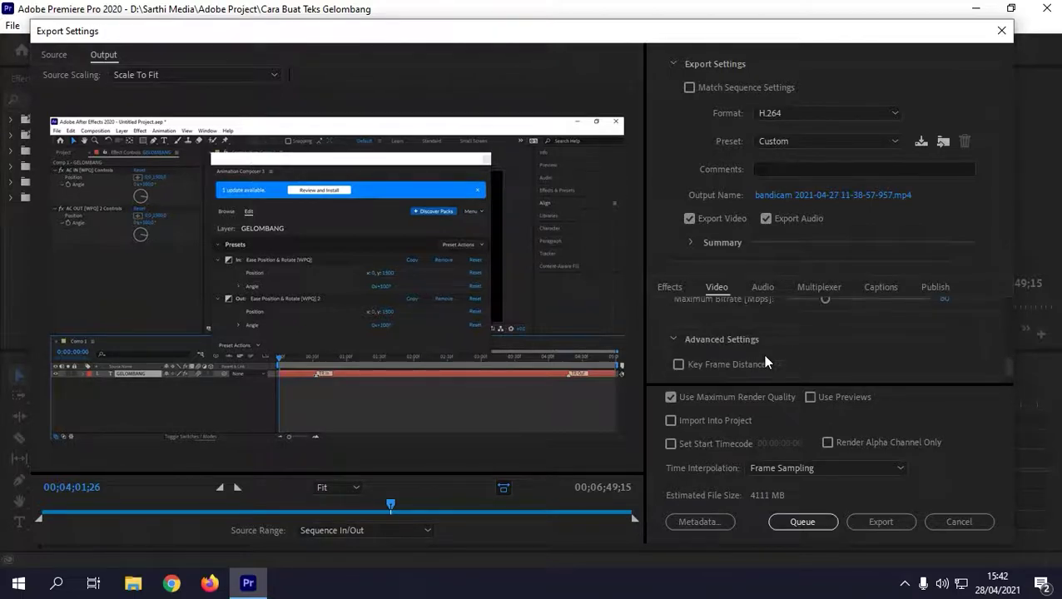
scroll(764, 357, up, 2)
scroll(765, 357, up, 1)
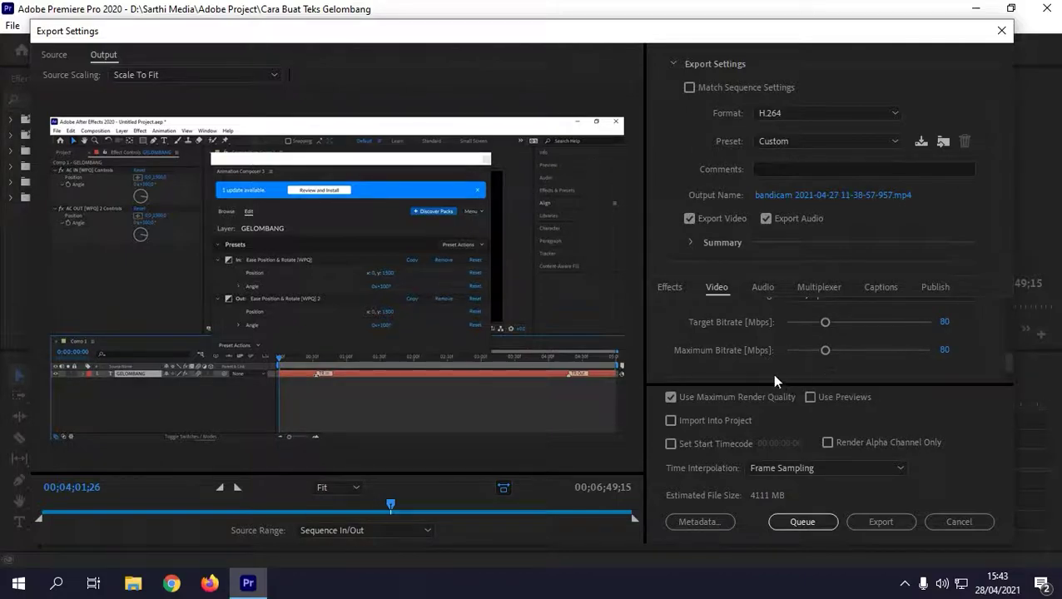
click(814, 469)
click(805, 485)
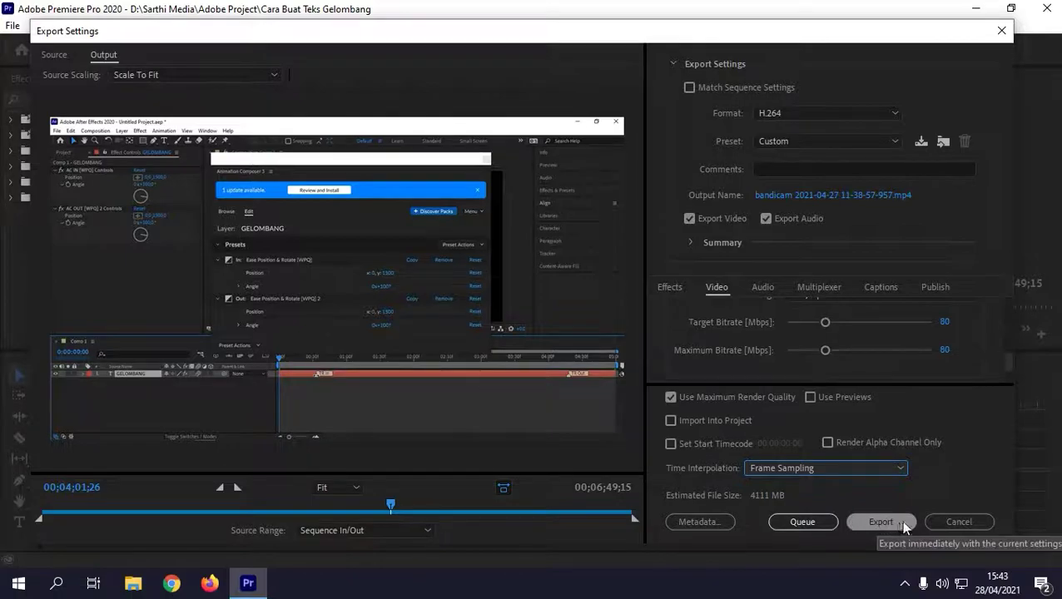
Export the bandicam sequence as an H.264 MP4 and wait for rendering to finish.
click(877, 522)
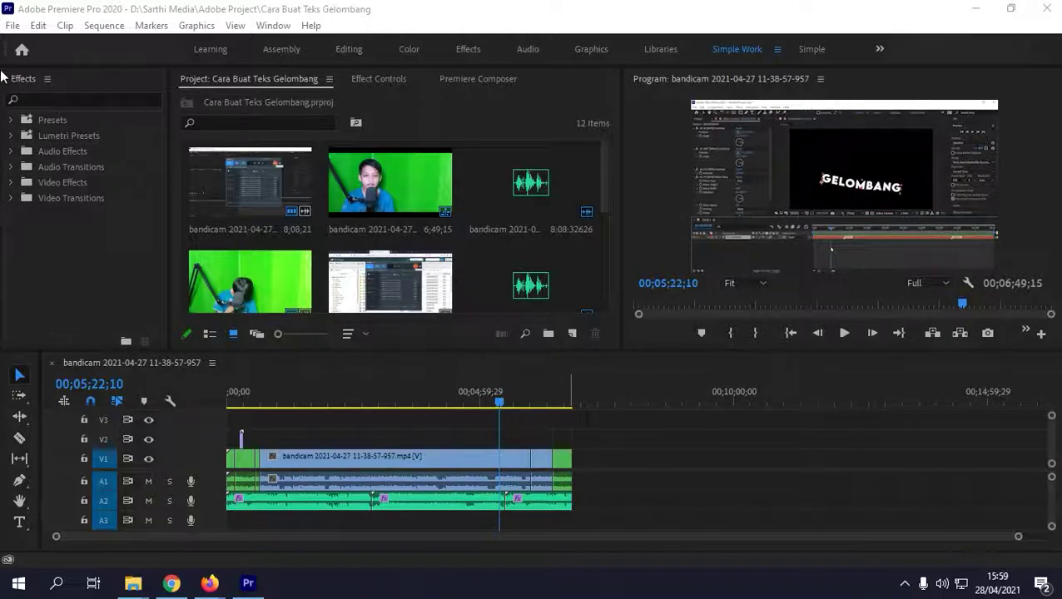
Reopen the Export Settings dialog via File > Export > Media.
click(12, 26)
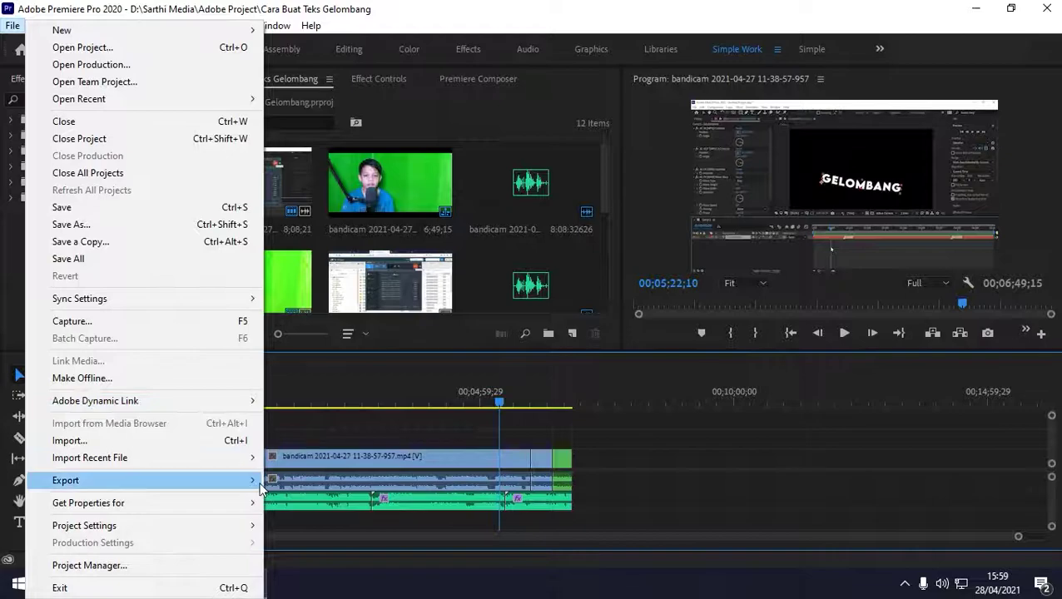
mouse_move(250, 483)
click(327, 291)
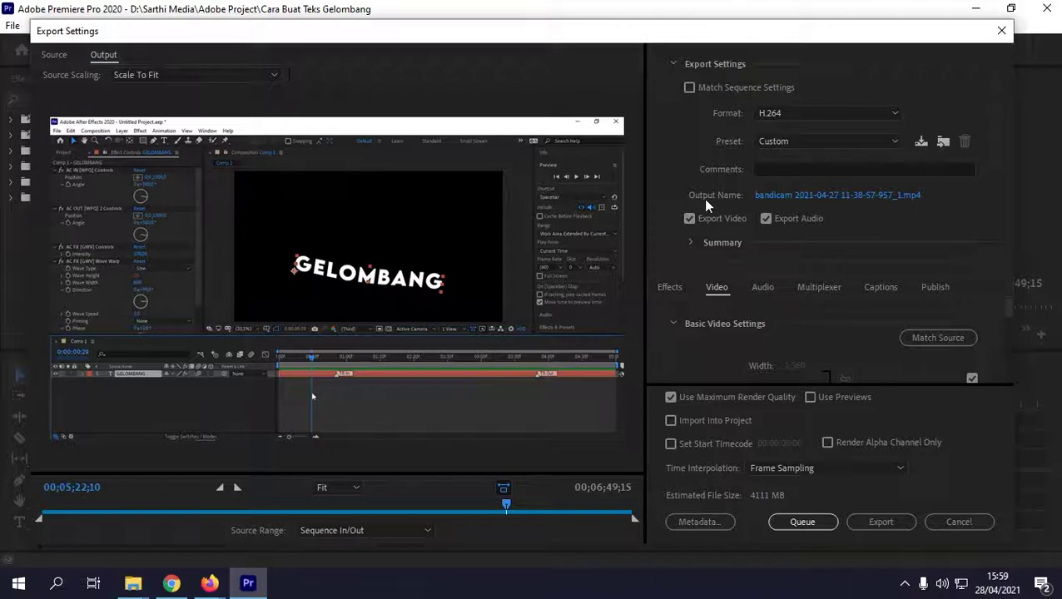
Check the exported bandicam MP4 in the Output Name location, cancel, and switch to File Explorer.
click(774, 196)
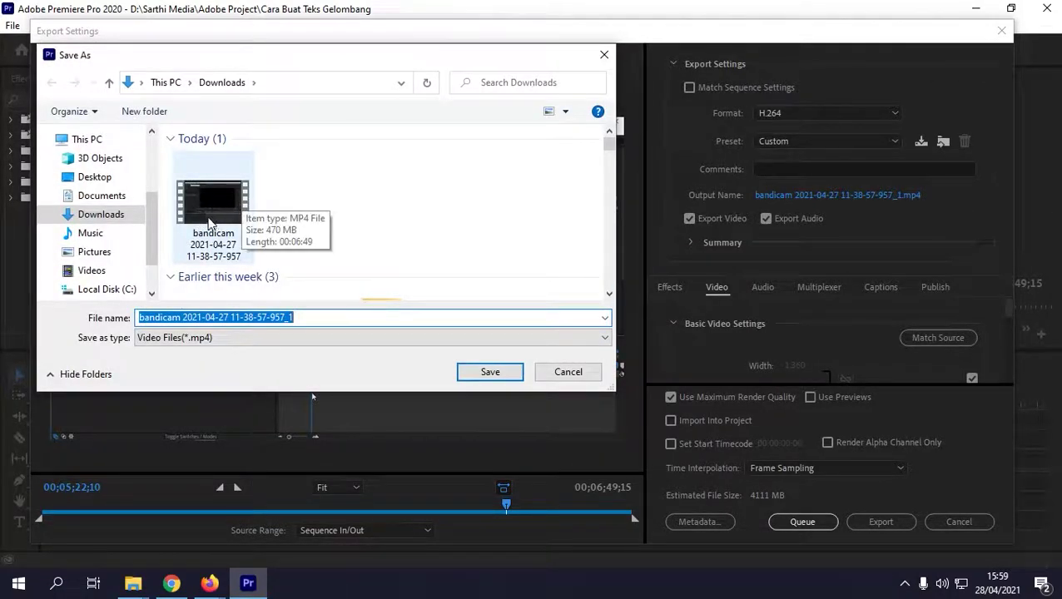
click(215, 223)
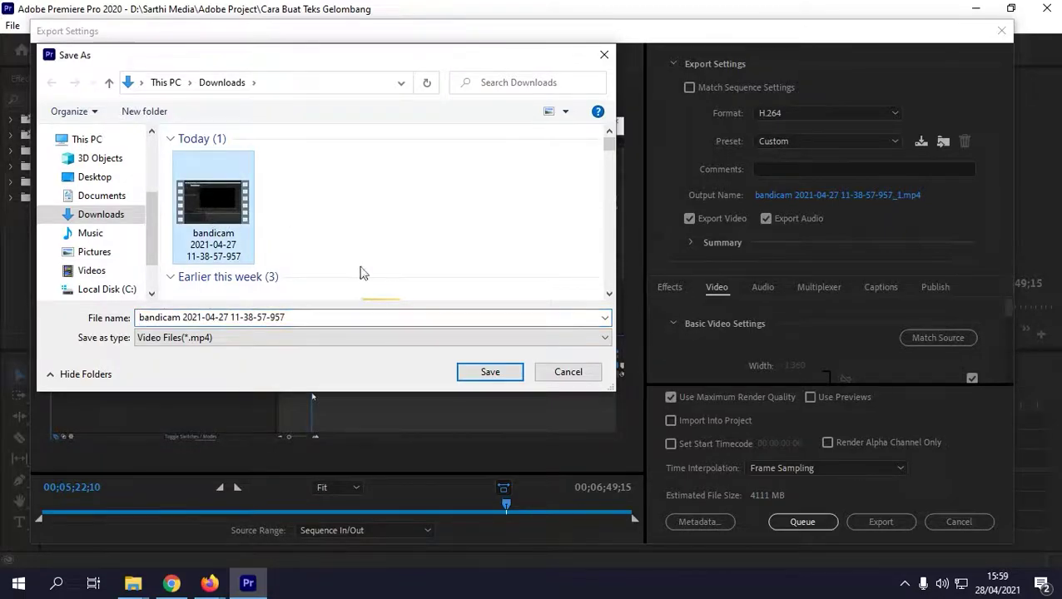
click(569, 372)
mouse_move(135, 585)
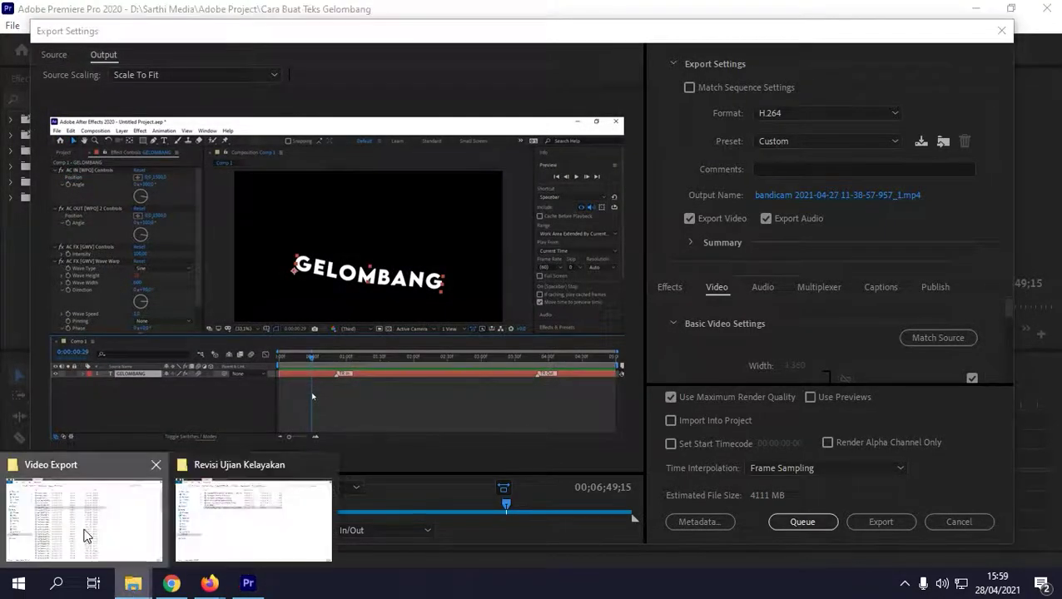
click(83, 531)
Open Properties for the bandicam MP4 in Downloads and highlight its 470 MB size.
click(137, 129)
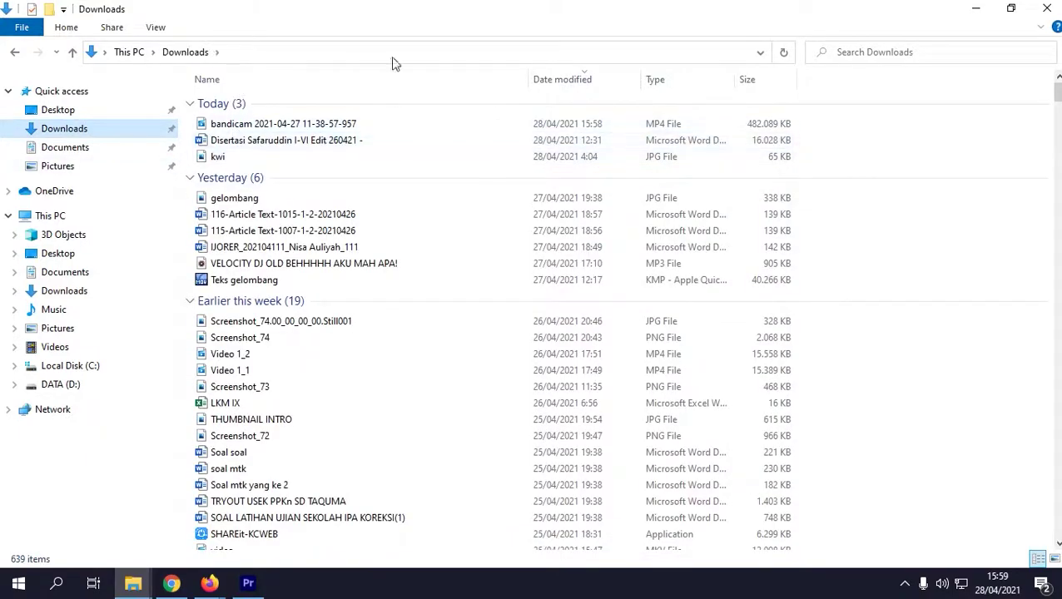
click(748, 124)
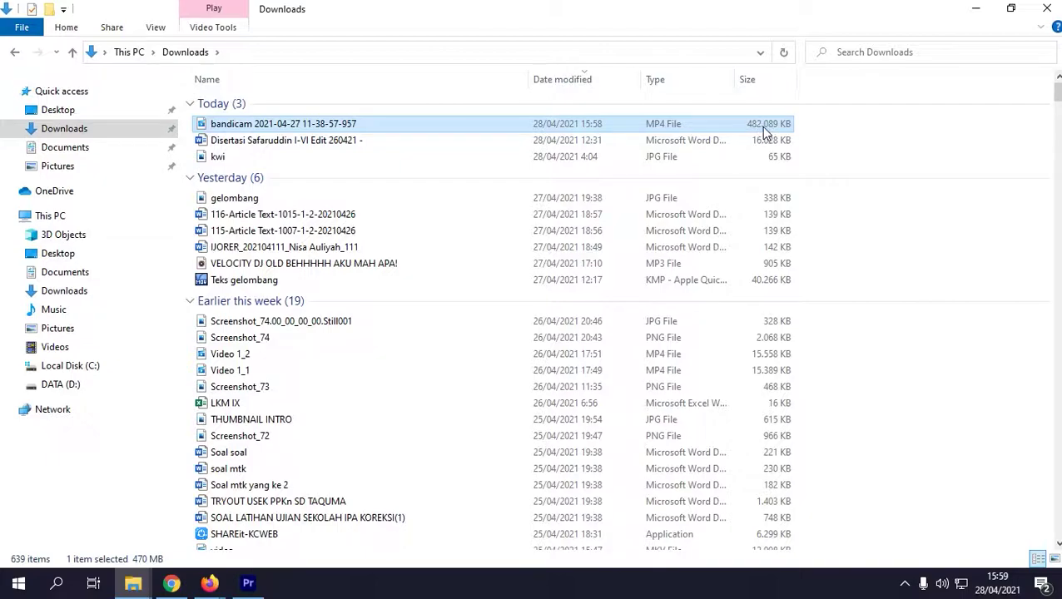
double_click(473, 127)
right_click(474, 119)
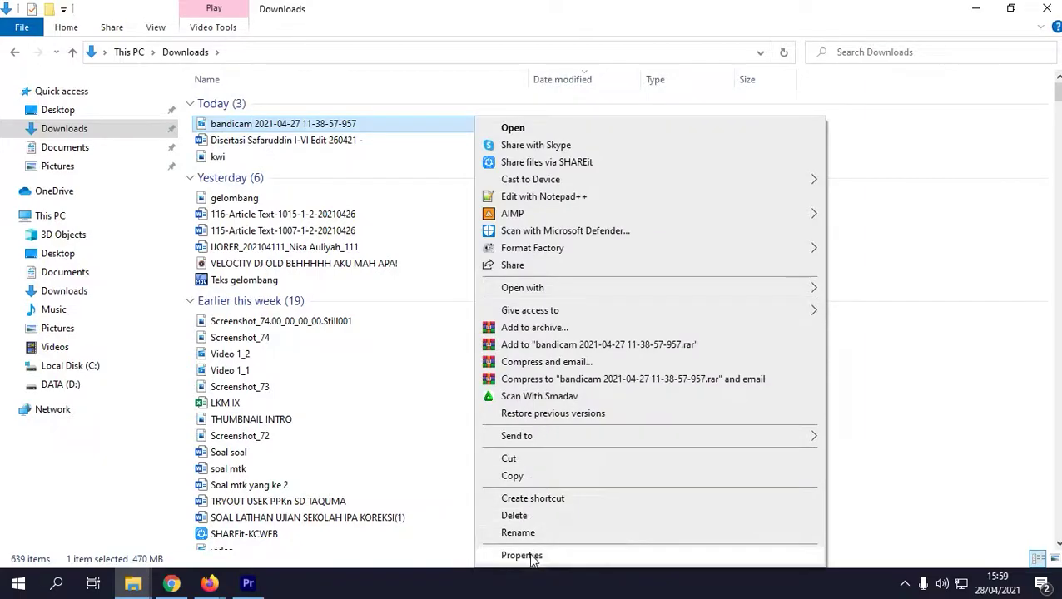
click(522, 556)
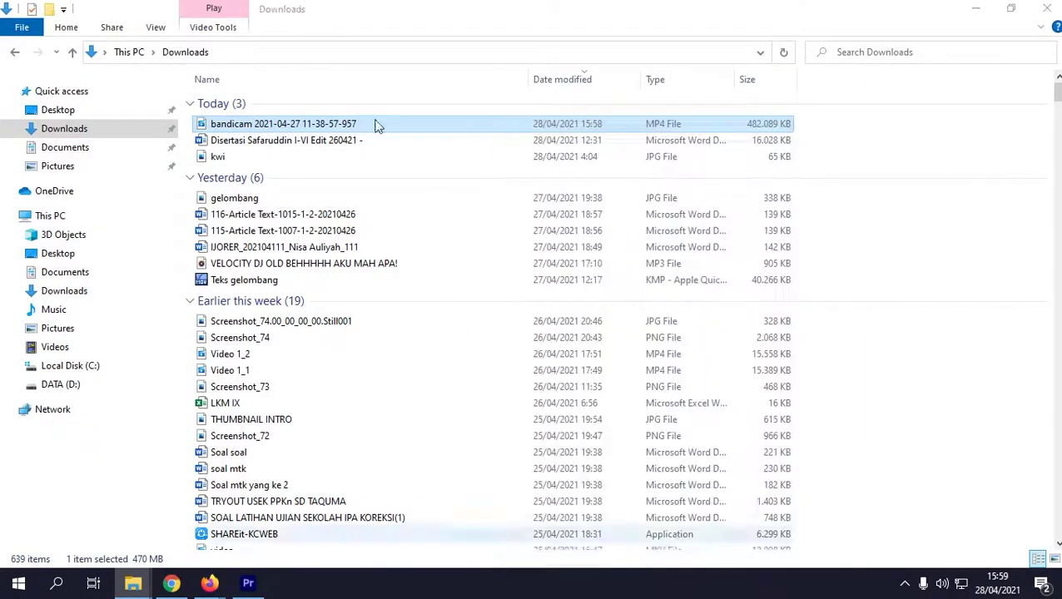
click(581, 165)
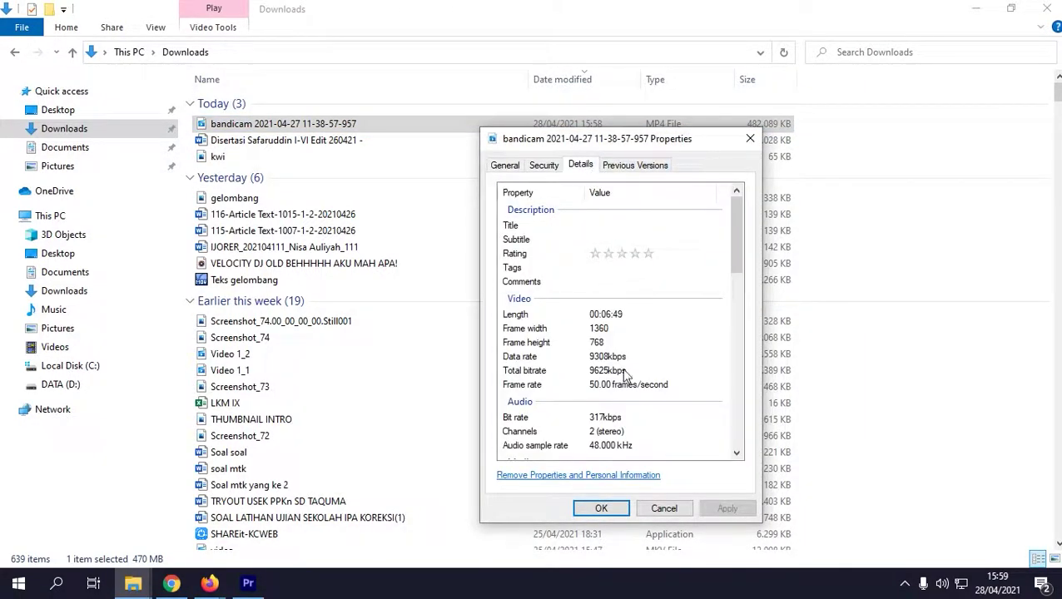
click(513, 165)
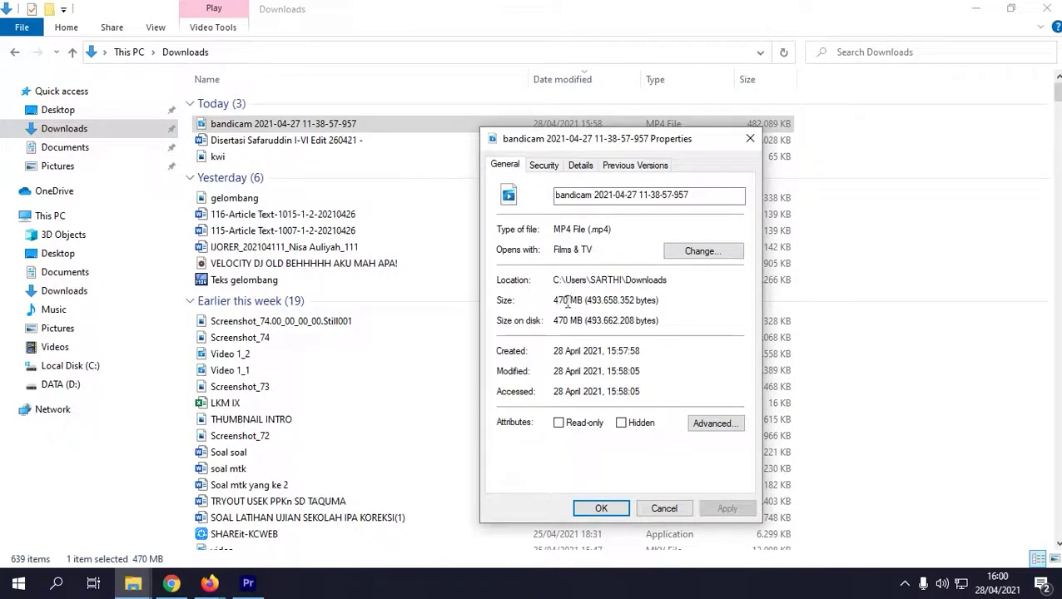
double_click(563, 301)
Switch back to Premiere's export settings, then recheck the 470 MB size in the file's Properties.
click(253, 585)
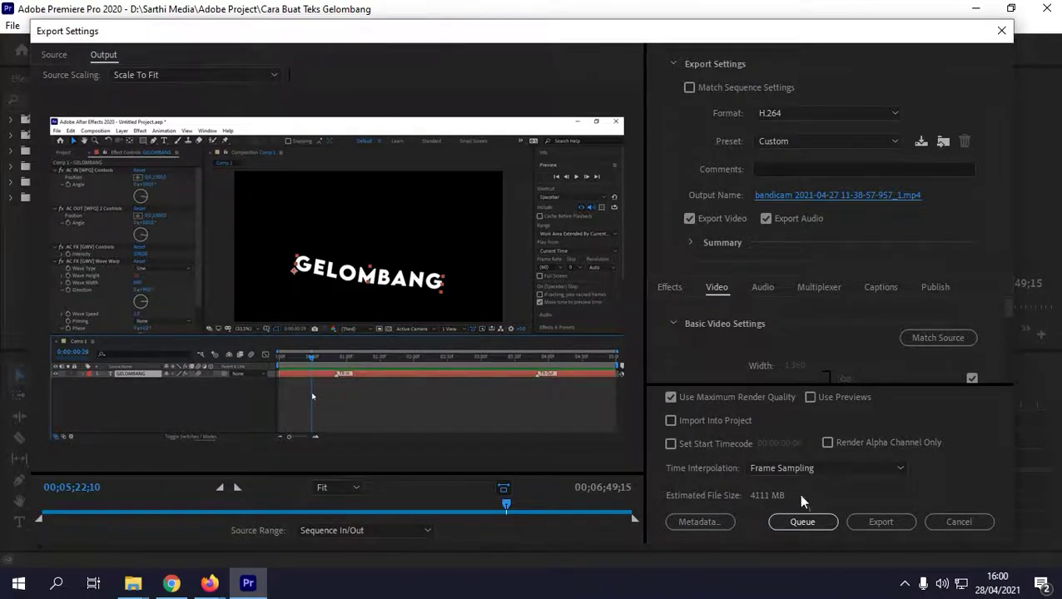
mouse_move(138, 589)
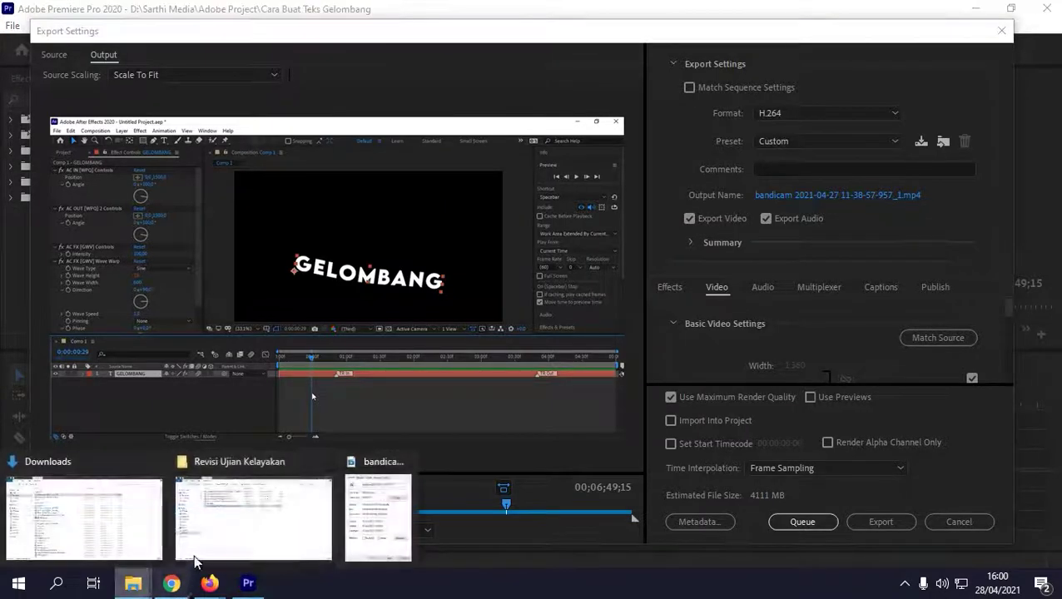
click(354, 533)
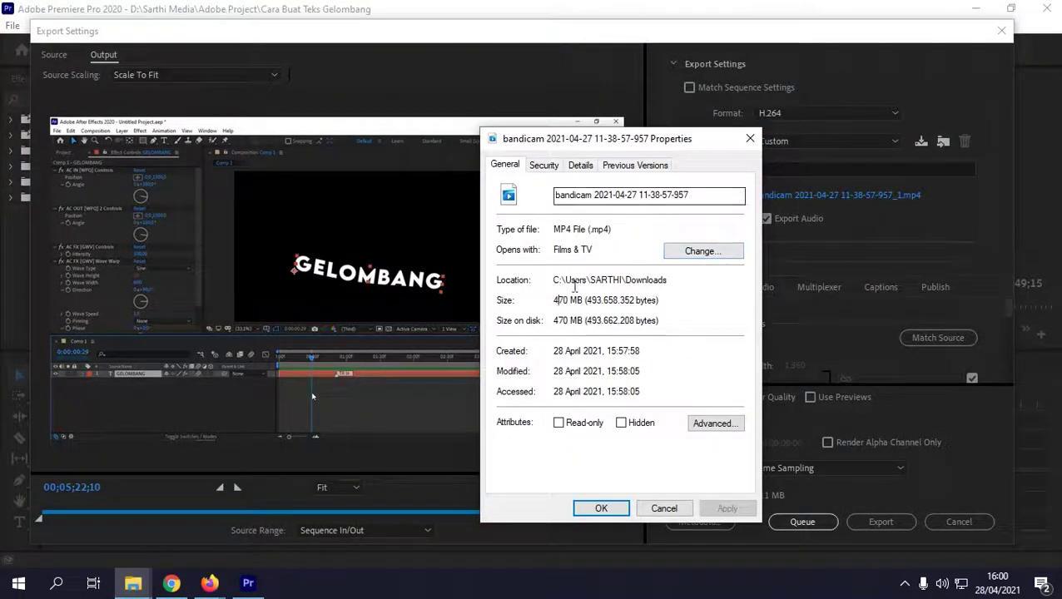
double_click(559, 301)
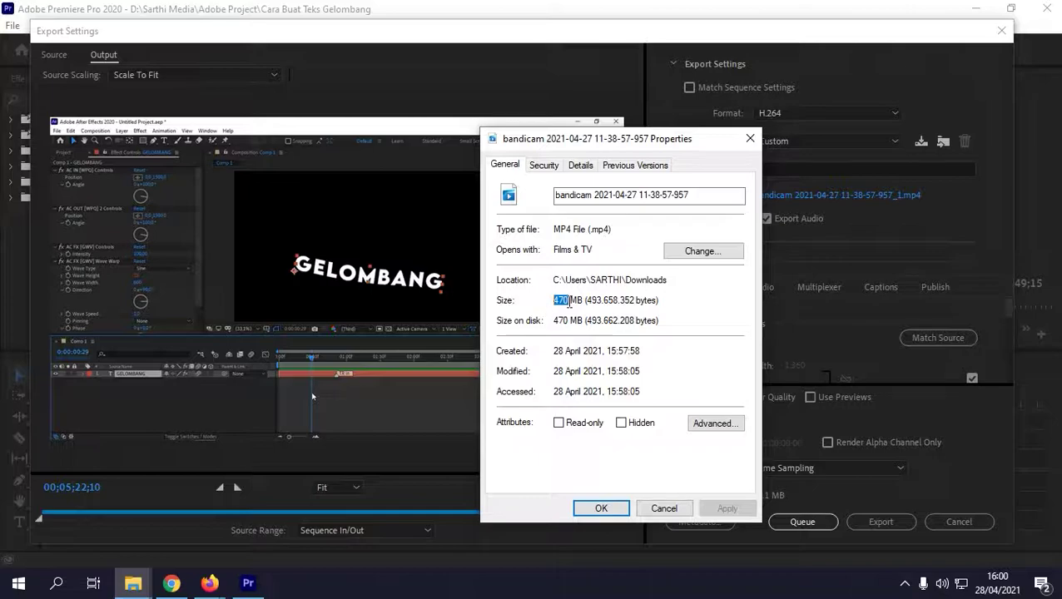
click(556, 301)
Close the file properties window and bring the Downloads folder to the front.
click(746, 141)
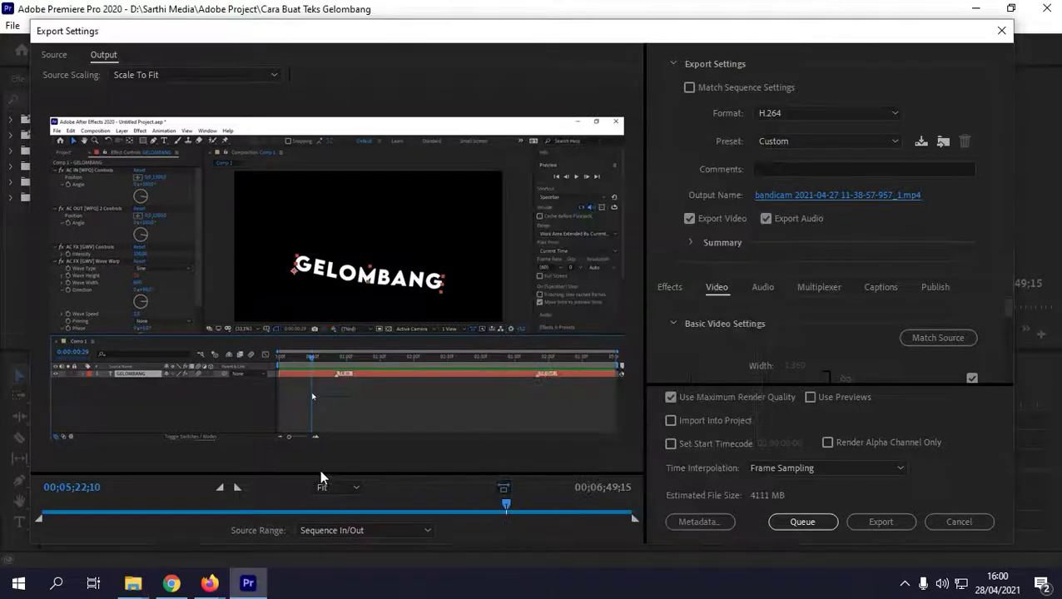
click(18, 584)
scroll(351, 333, down, 3)
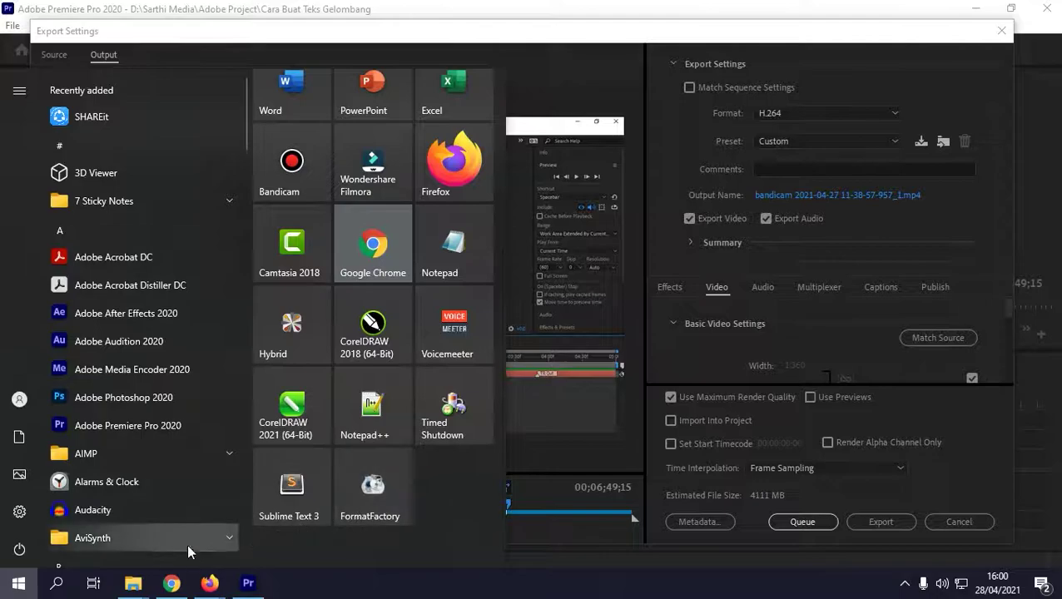
mouse_move(133, 583)
mouse_move(303, 525)
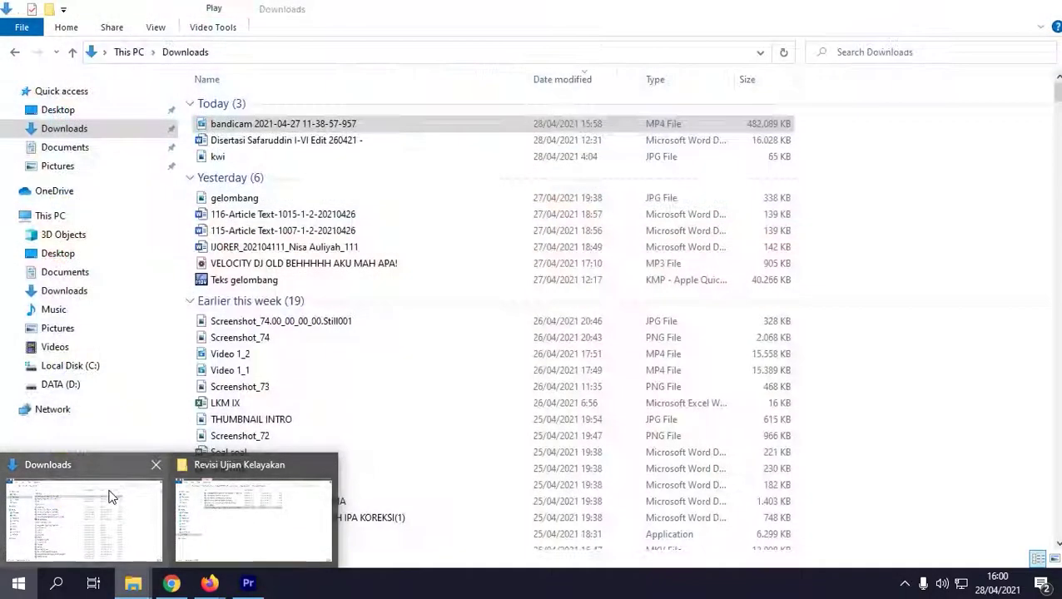
click(110, 497)
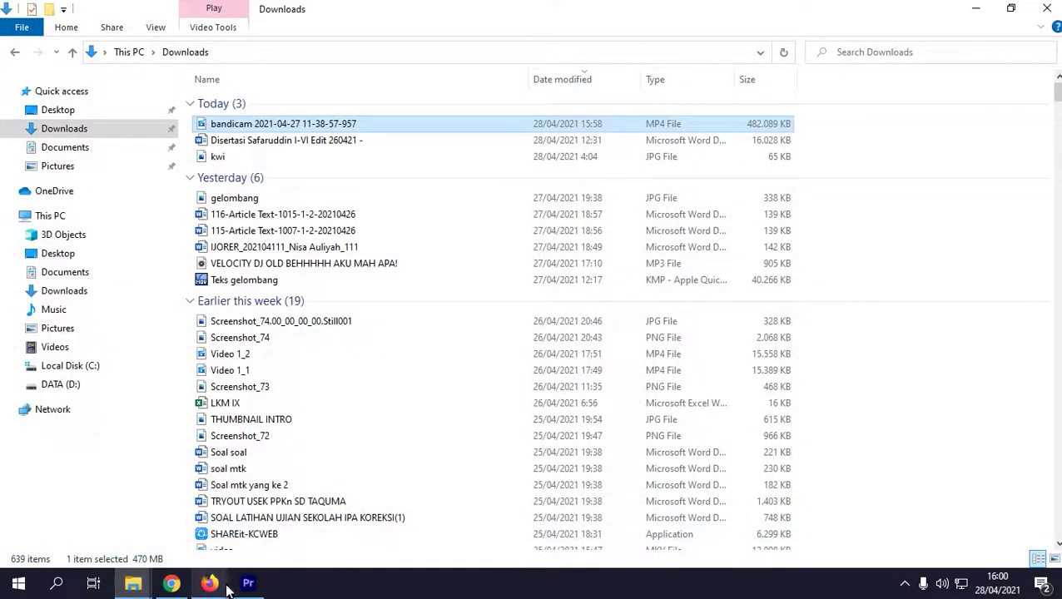
Launch FormatFactory from the Start menu's installed apps list.
mouse_move(197, 587)
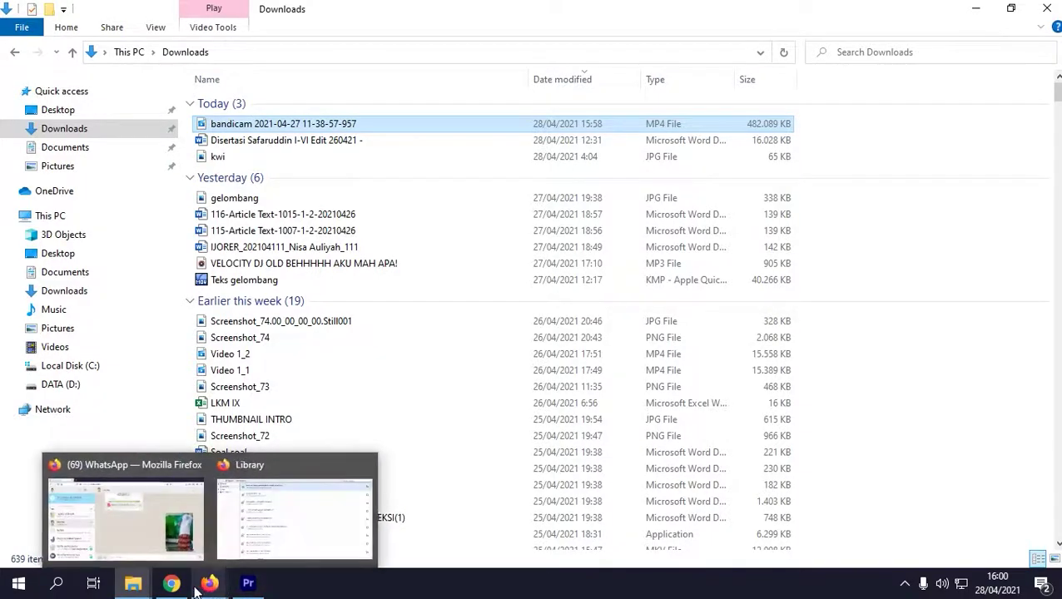
mouse_move(133, 583)
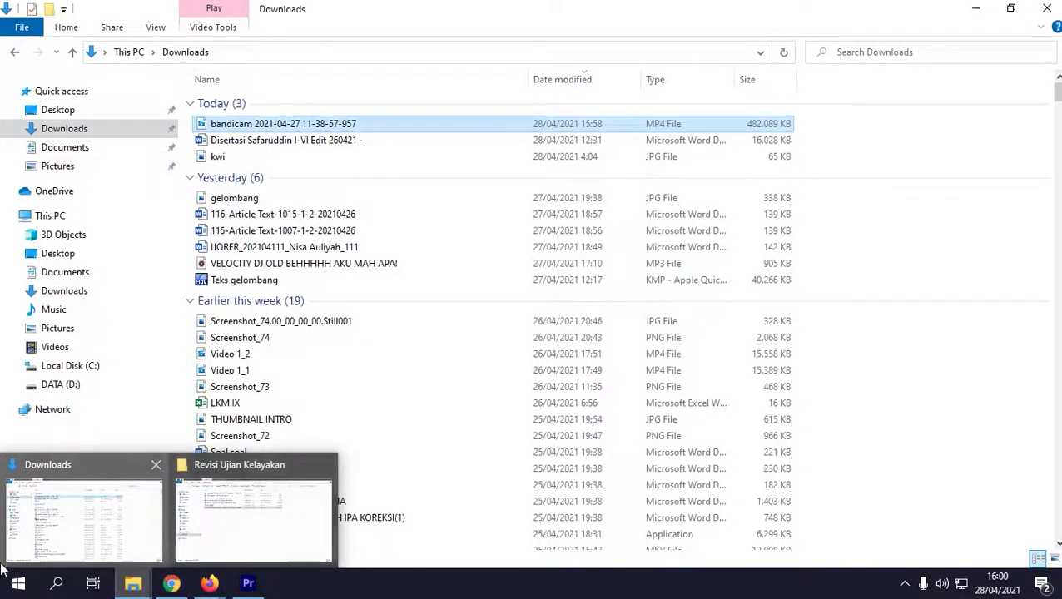
click(19, 584)
scroll(434, 273, down, 5)
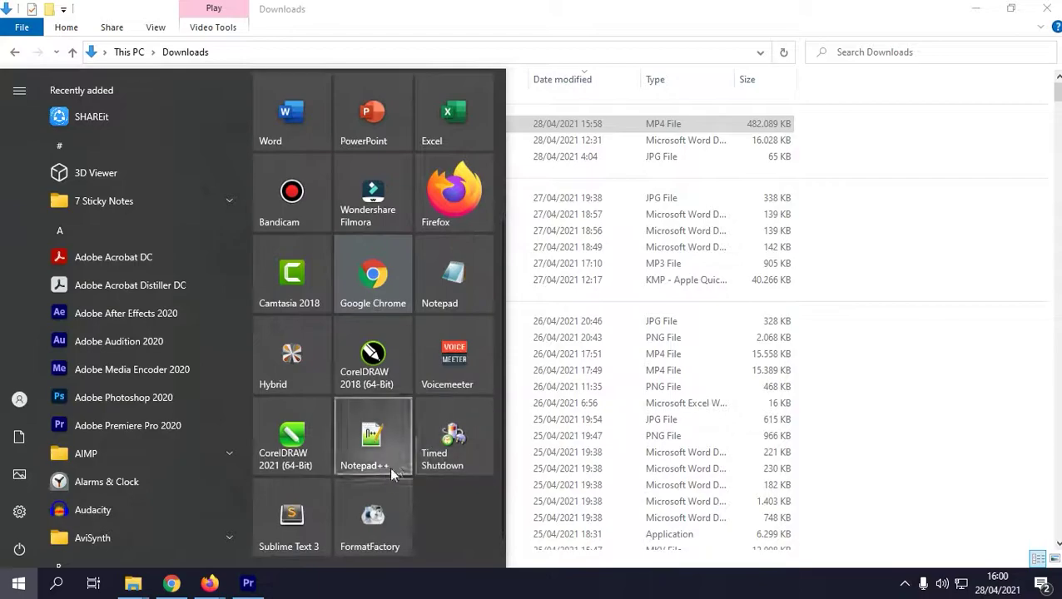
click(365, 493)
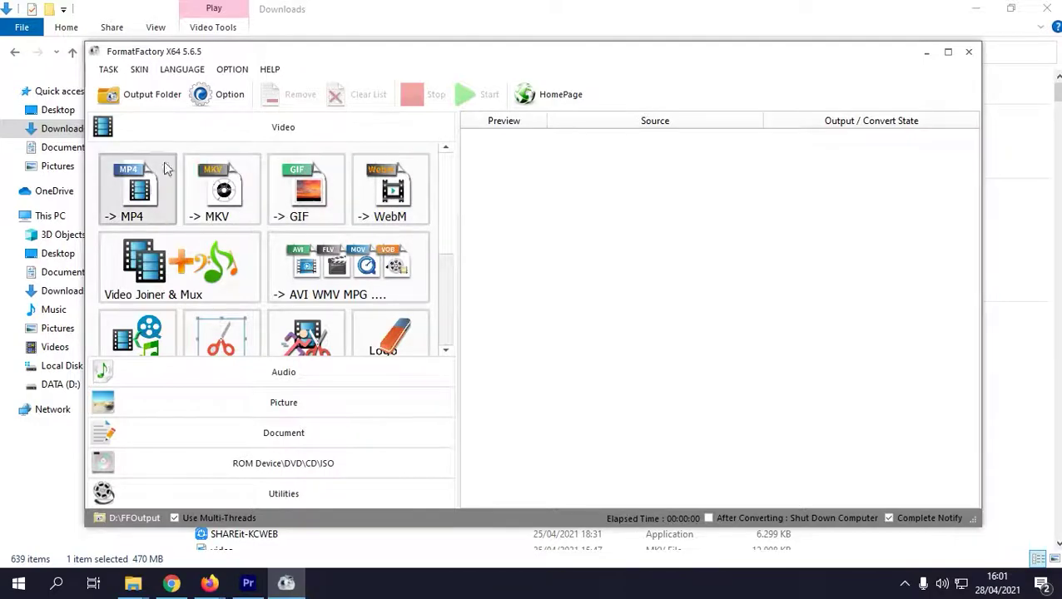
Convert the 470 MB bandicam recording to MP4 in FormatFactory, producing a 56.62M file.
click(150, 181)
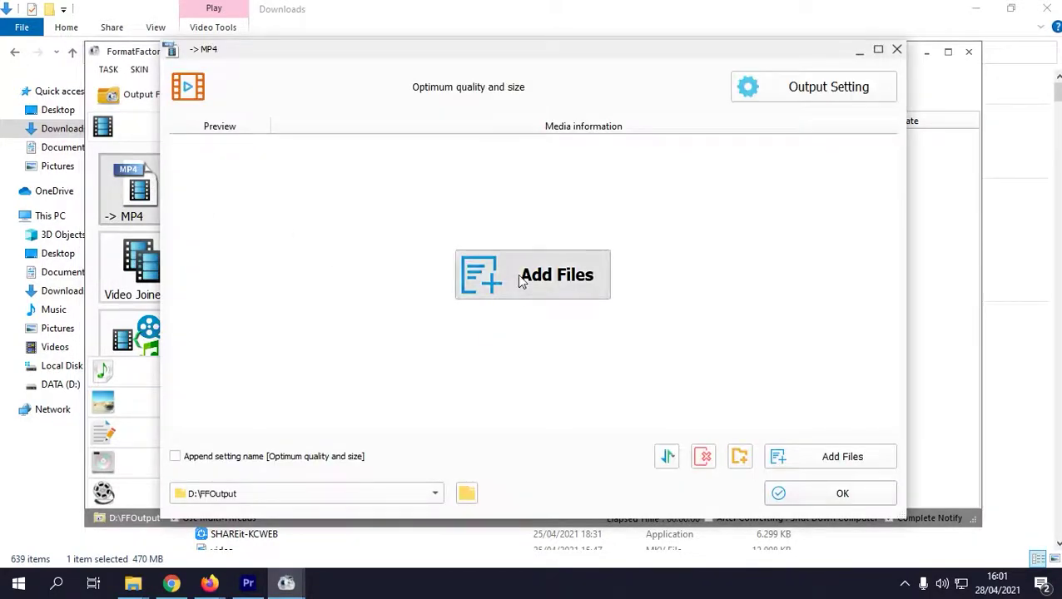
click(522, 283)
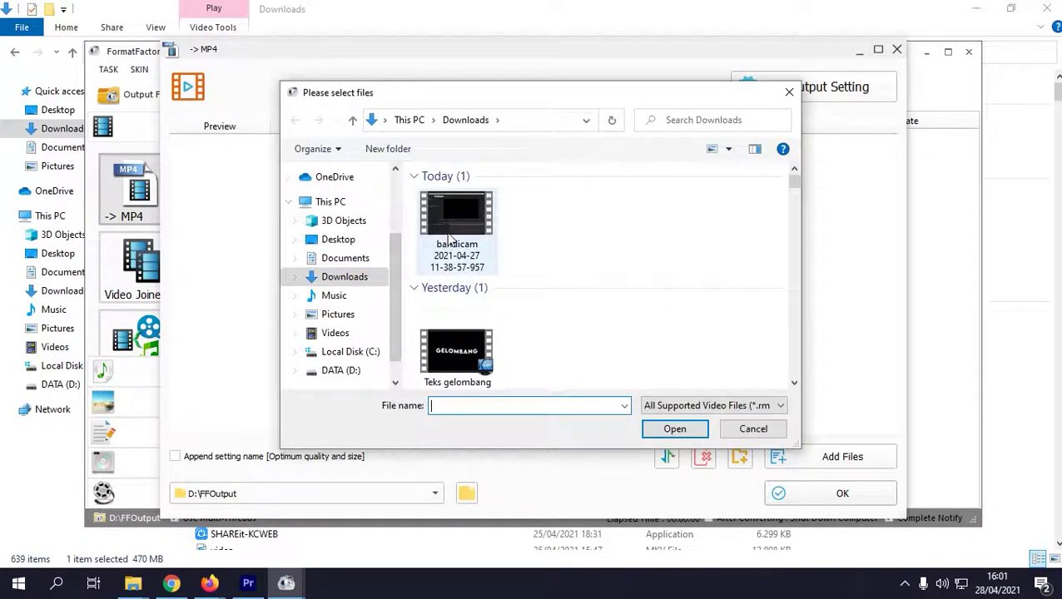
click(456, 220)
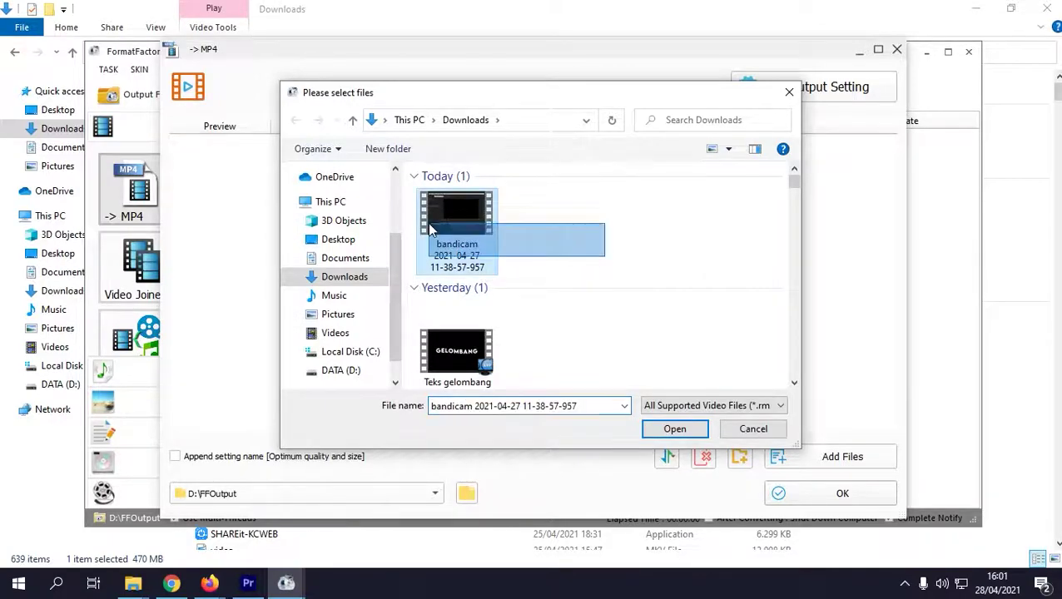
click(684, 431)
click(815, 496)
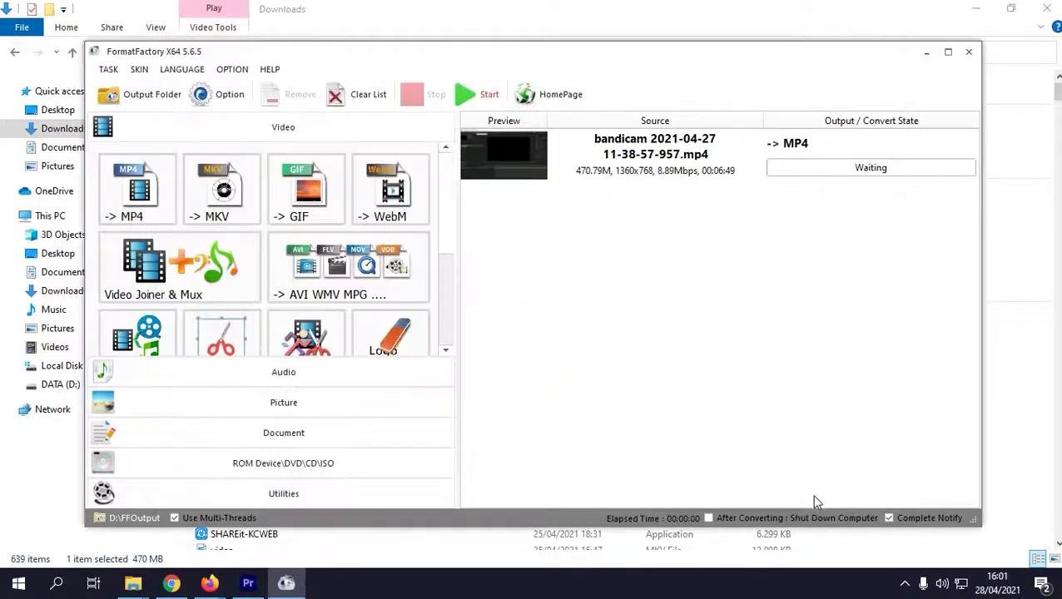
click(463, 98)
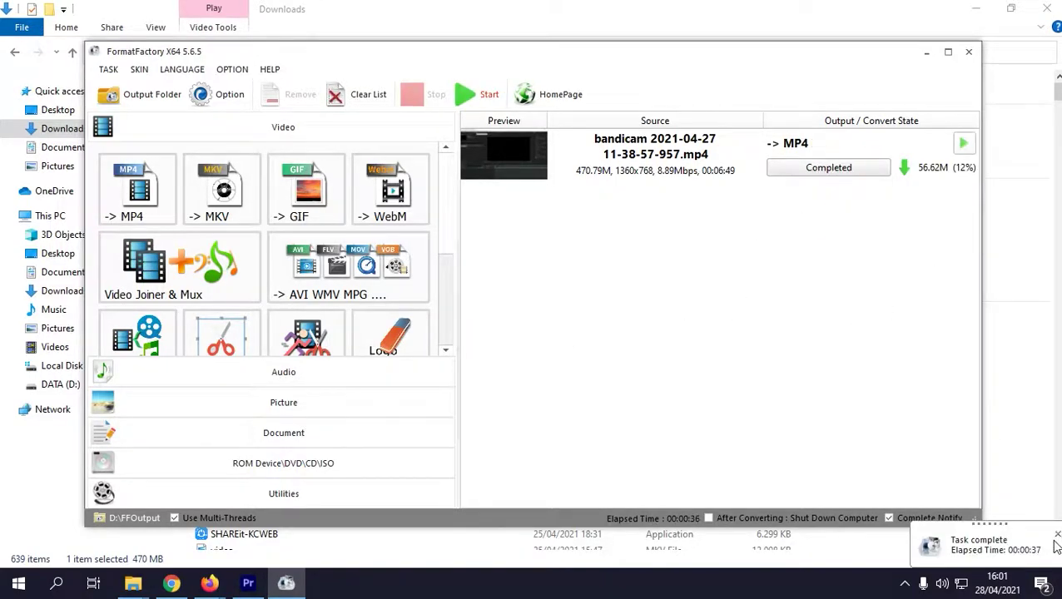
click(1056, 535)
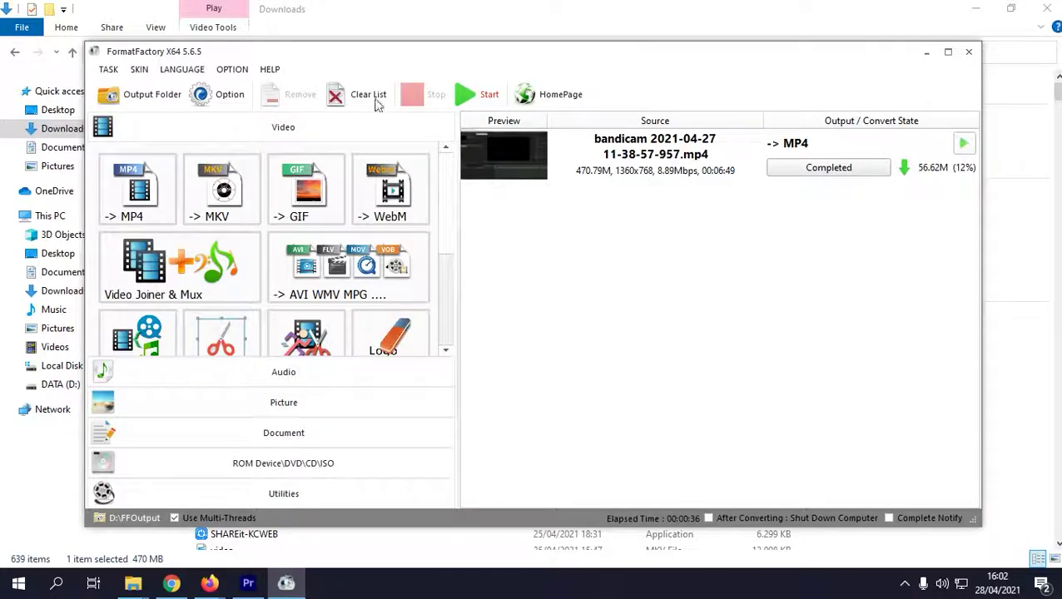
Open the D:\FFOutput folder and check the converted bandicam MP4's properties, confirming 56.6 MB.
click(141, 109)
click(1038, 558)
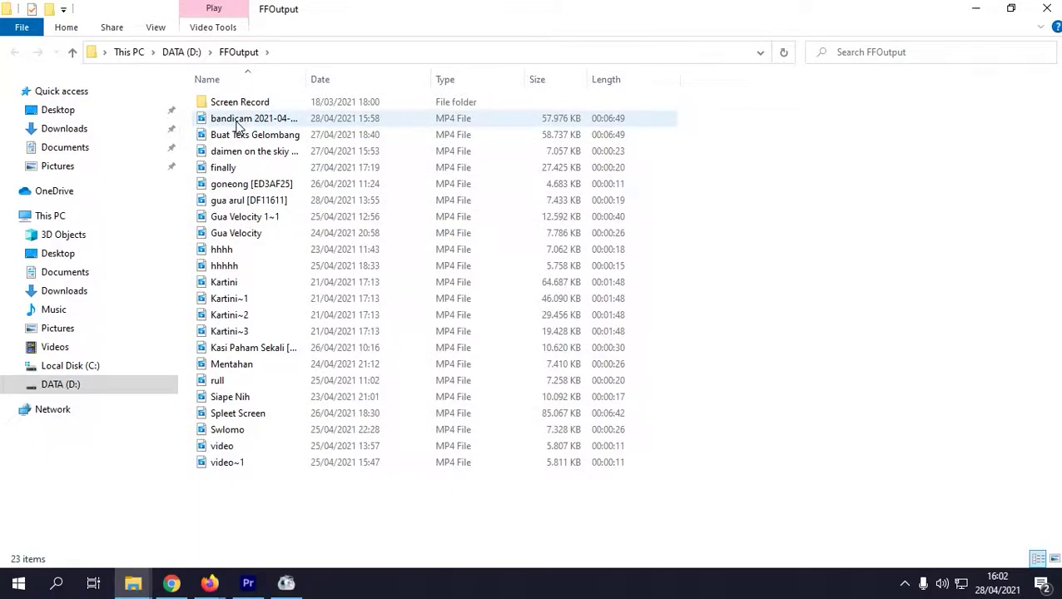
click(263, 123)
click(264, 118)
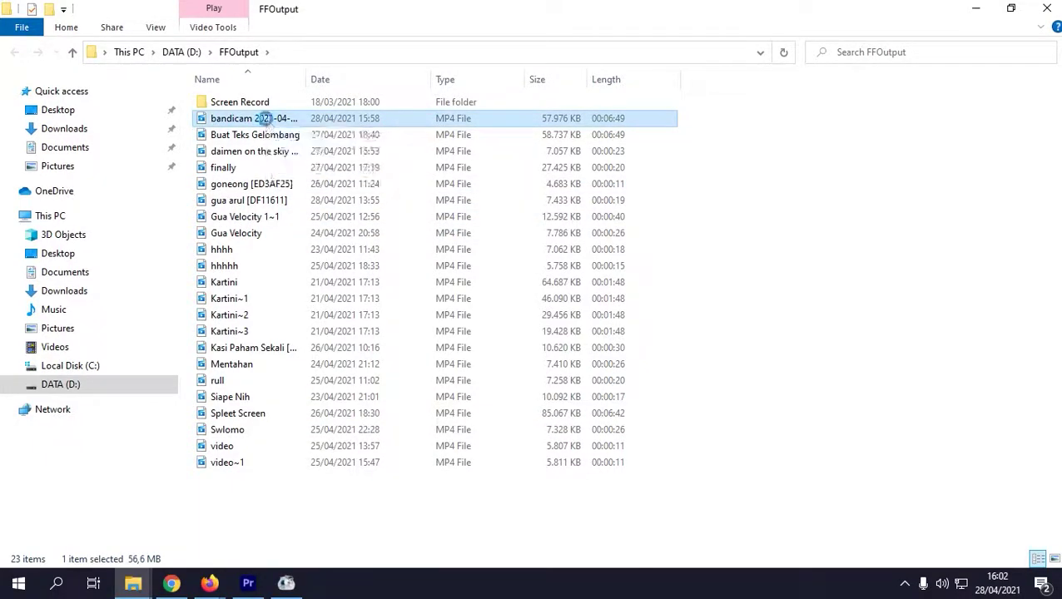
right_click(267, 122)
click(304, 535)
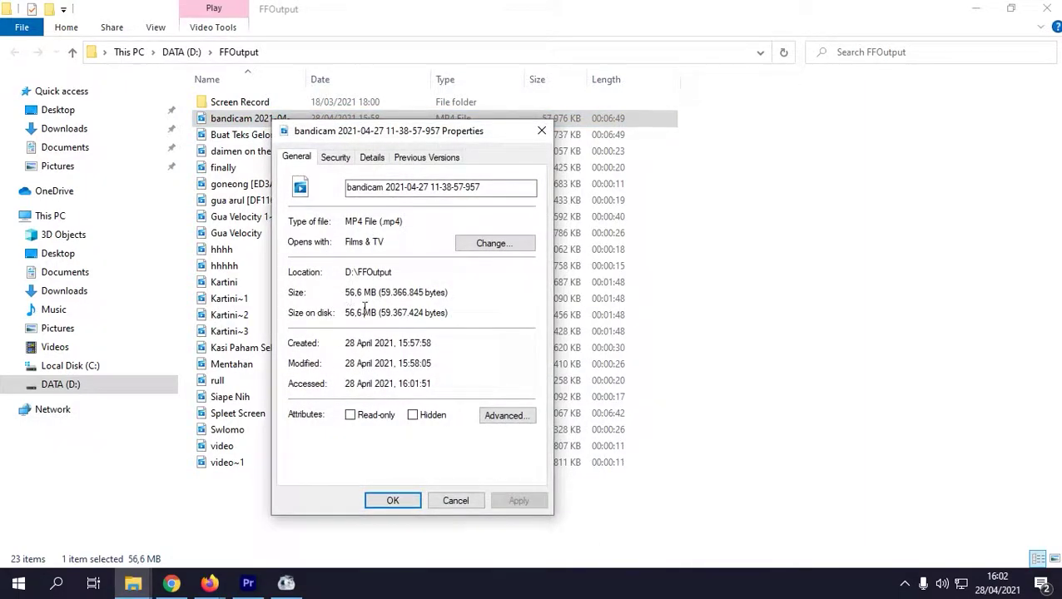
click(404, 503)
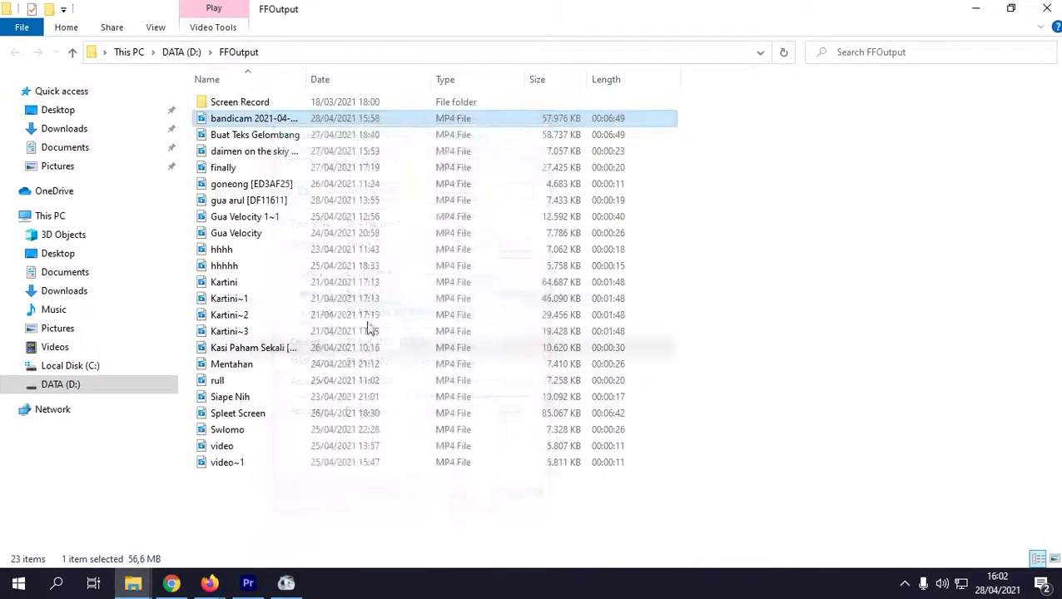
Play the converted bandicam MP4 in Films & TV, jump to about 1:50, rewind 10 s, then pause.
double_click(293, 124)
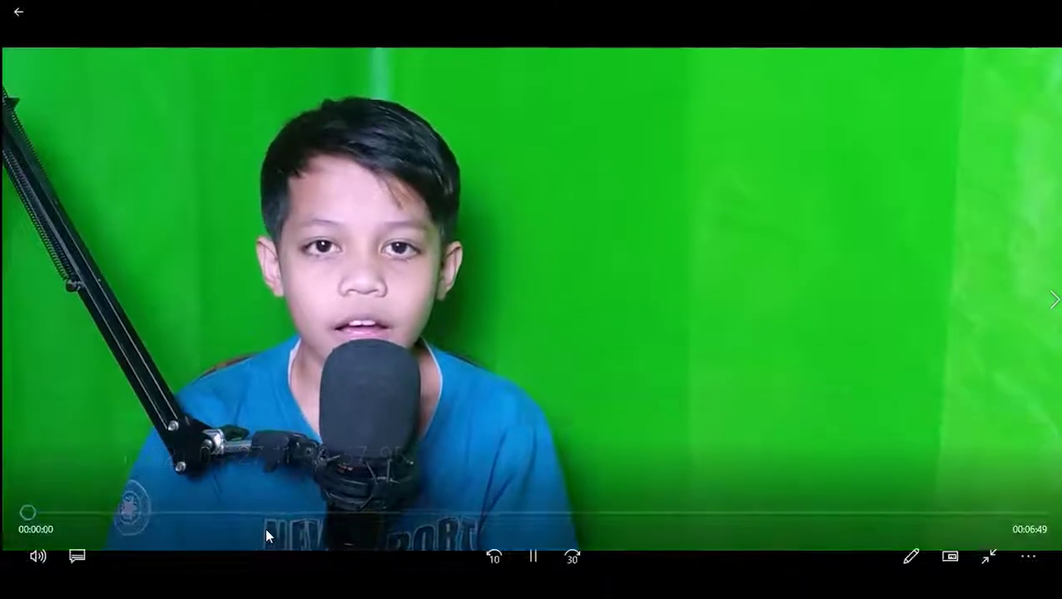
click(296, 513)
click(495, 557)
click(534, 556)
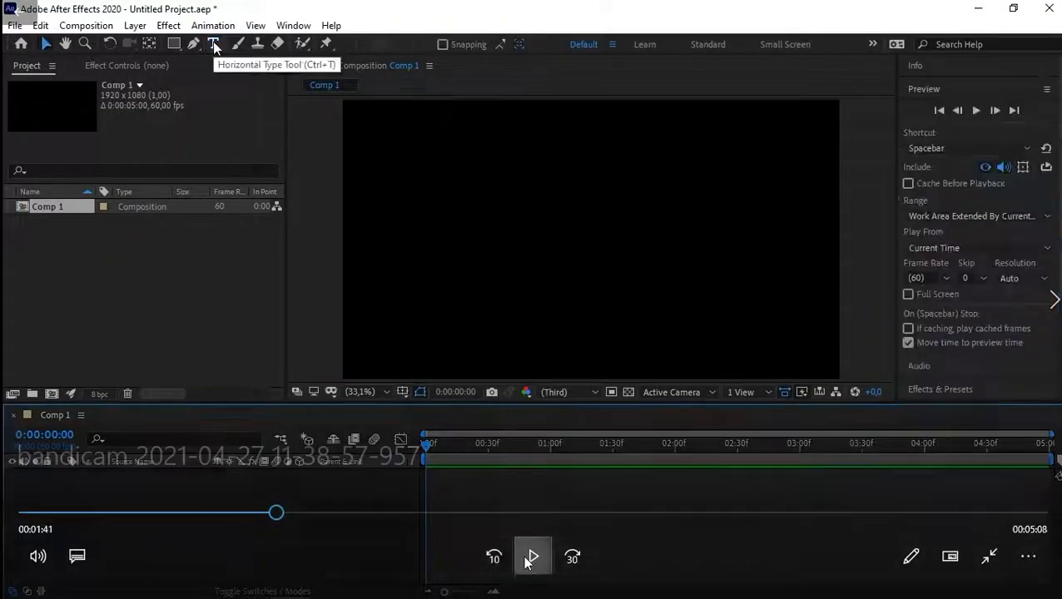